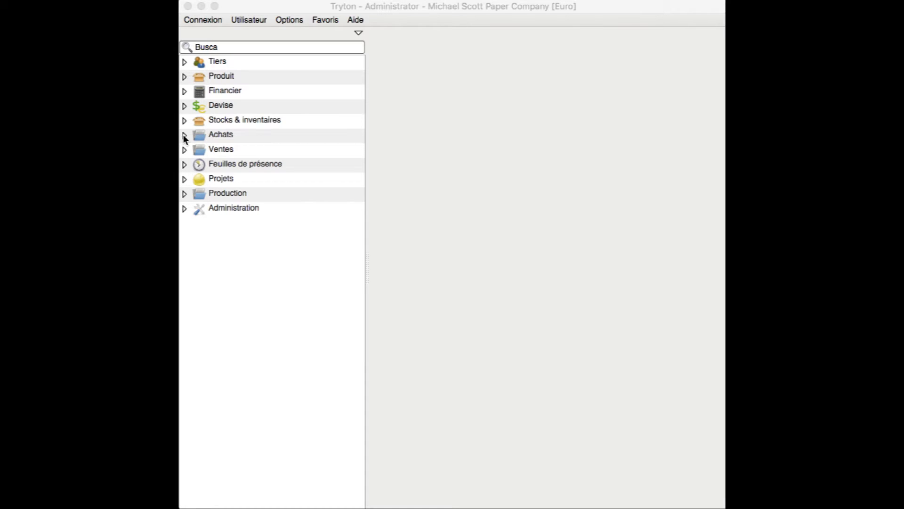
Open the Achats purchase list from the menu and briefly view the first purchase
click(184, 137)
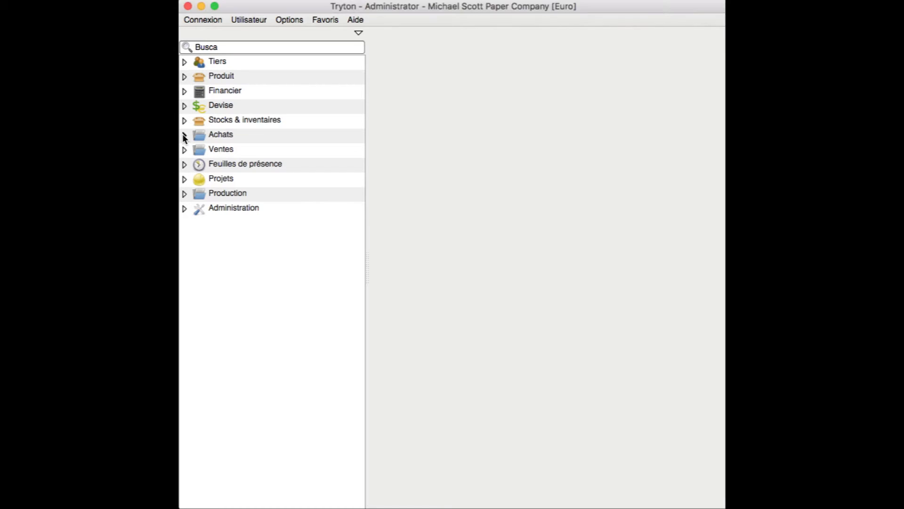
click(184, 135)
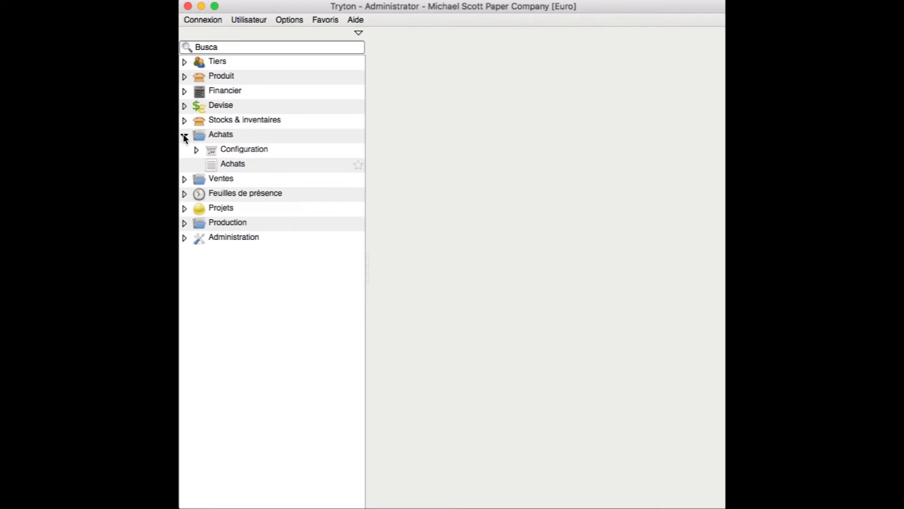
double_click(225, 162)
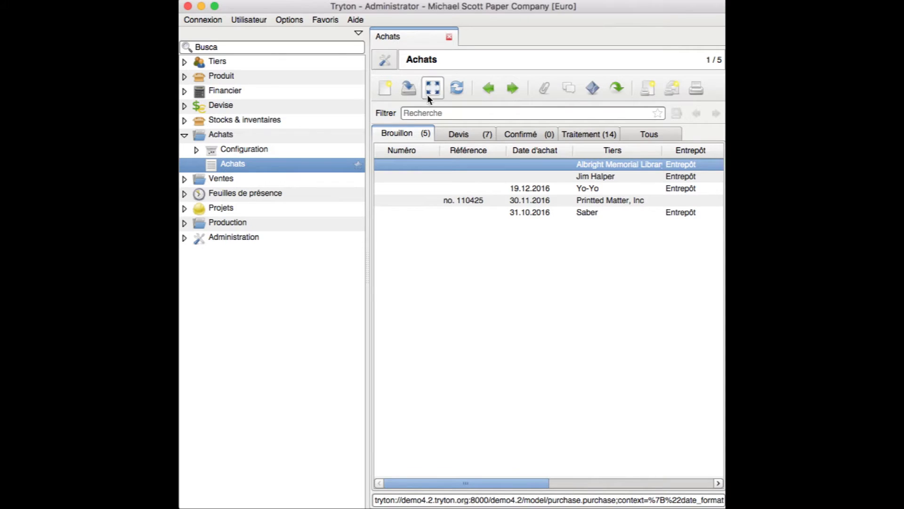
click(431, 92)
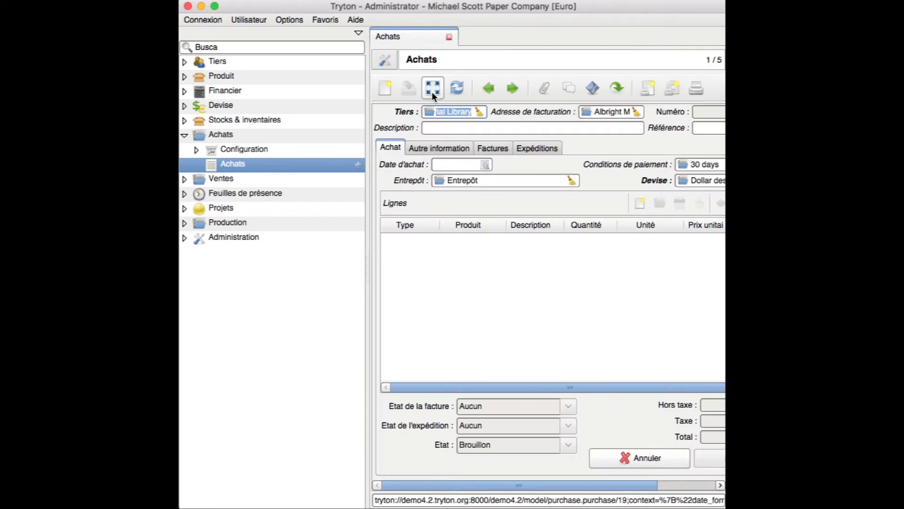
click(432, 96)
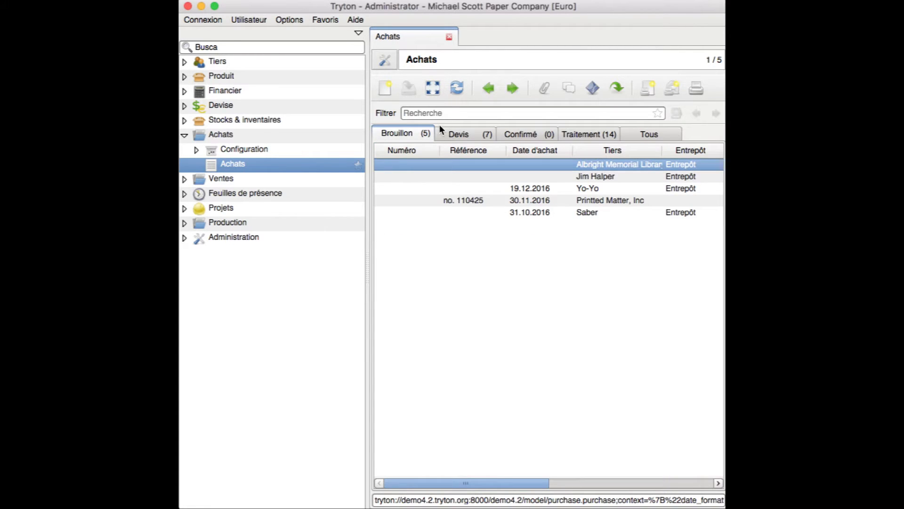
Browse the Devis, Confirmé and Traitement tabs, ending on Tous with all 28 purchases
click(453, 114)
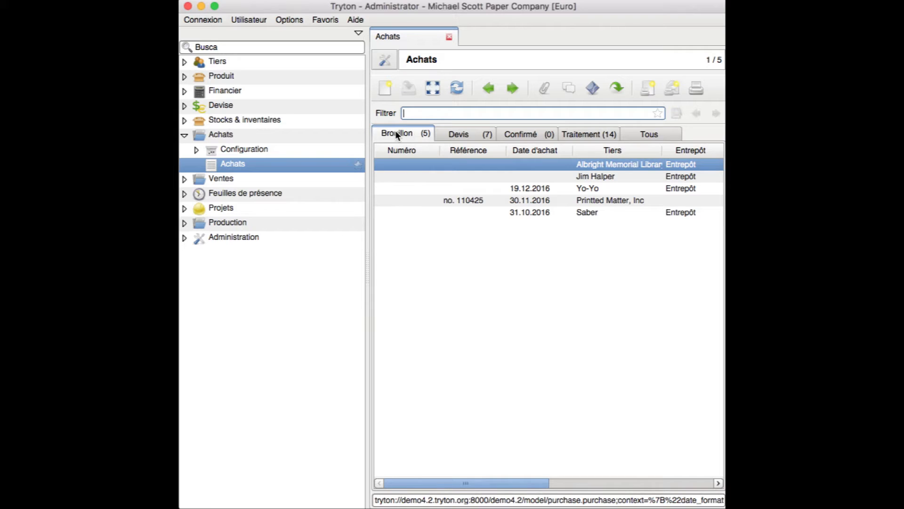
click(461, 134)
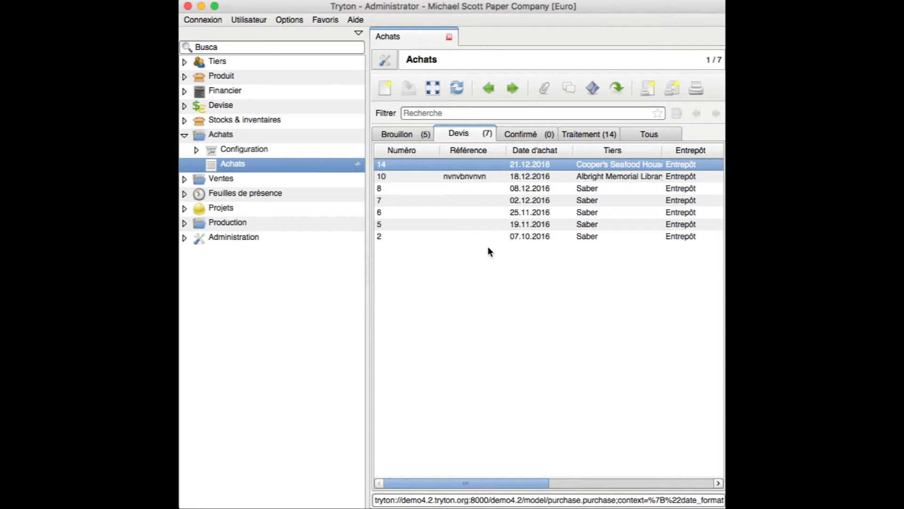
click(513, 134)
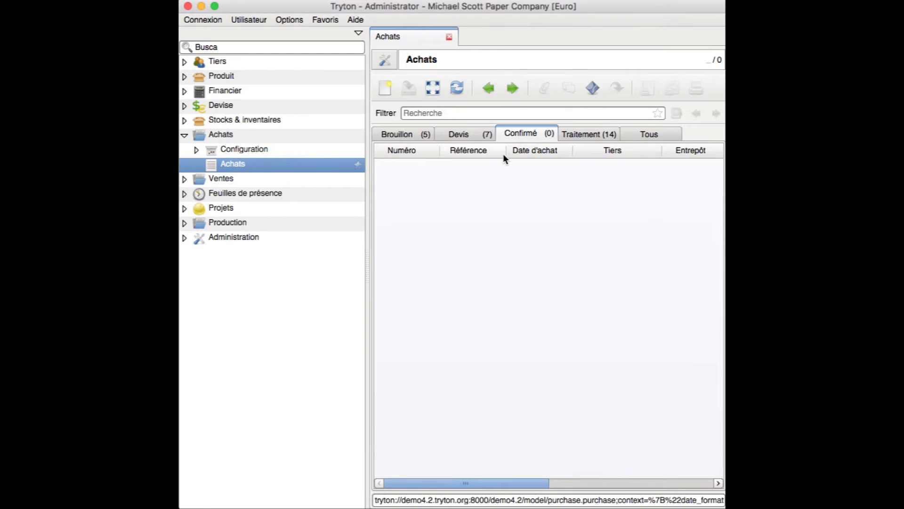
click(576, 134)
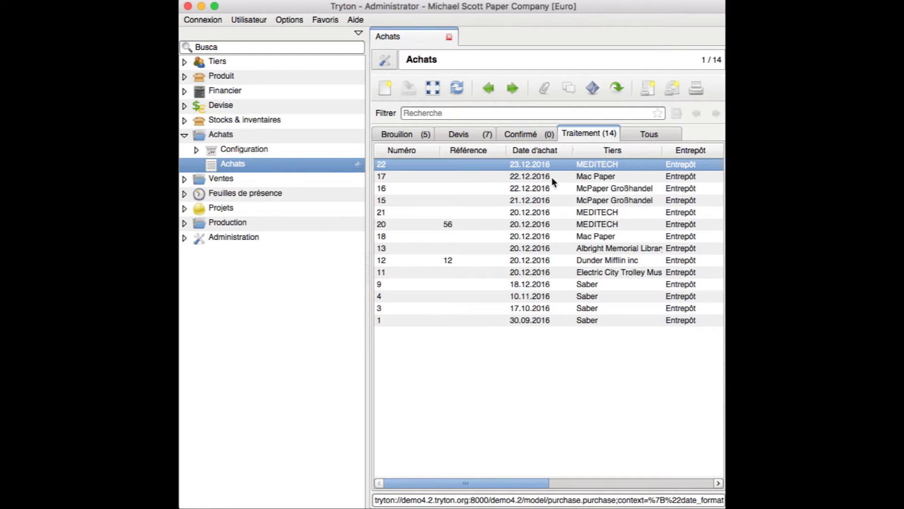
click(645, 134)
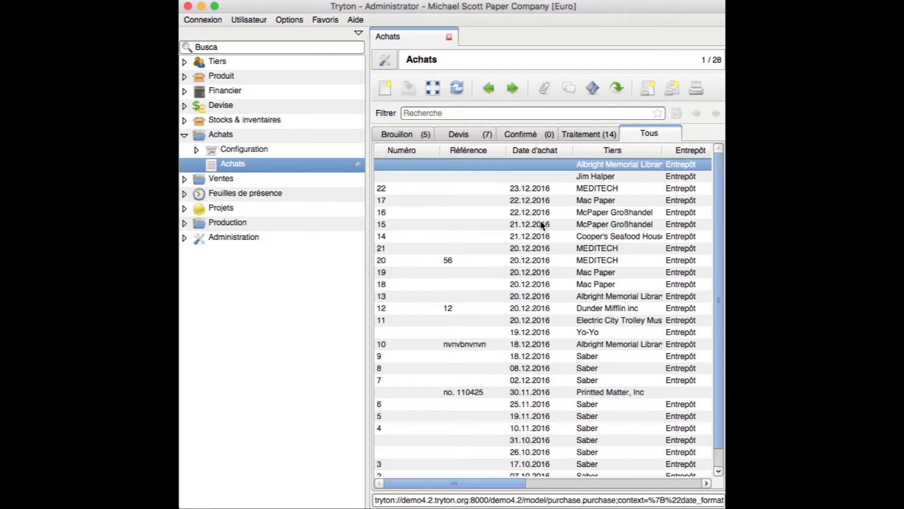
Create a new purchase with supplier MEDITECH, found by typing 'medi', and hide the menu pane
click(386, 90)
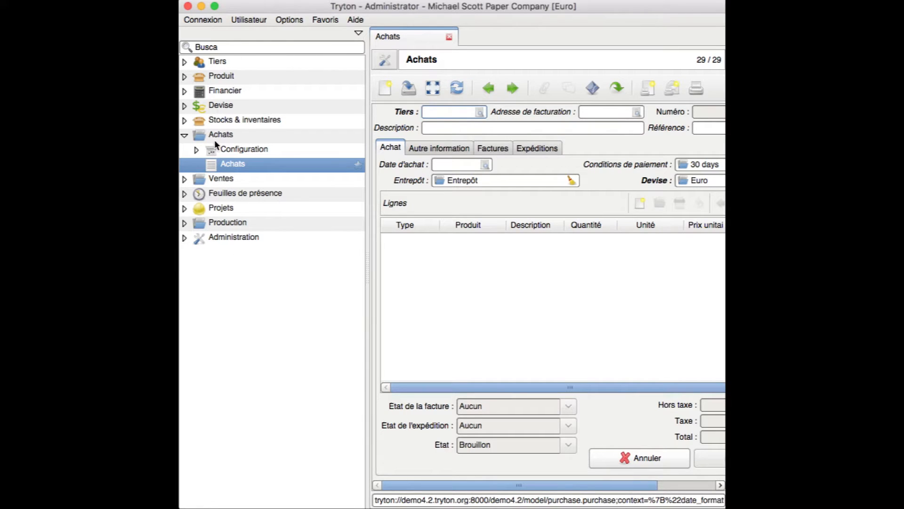
click(358, 34)
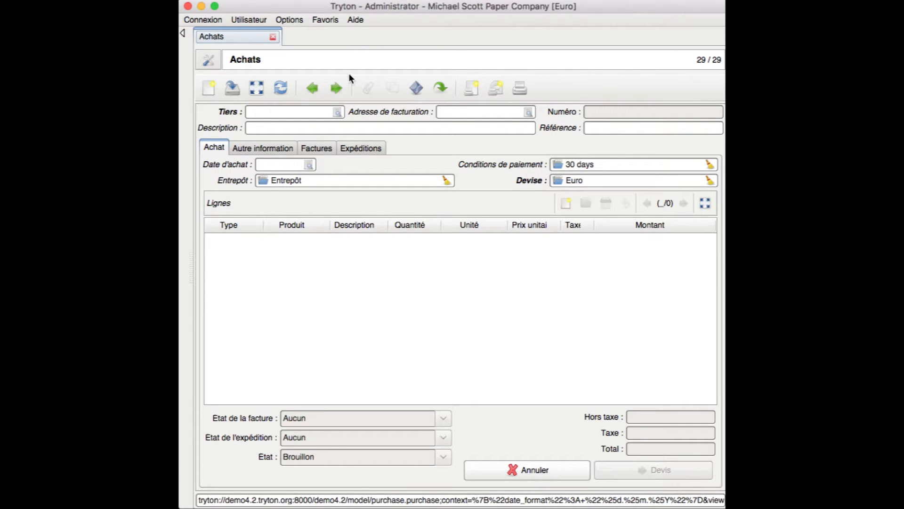
click(320, 111)
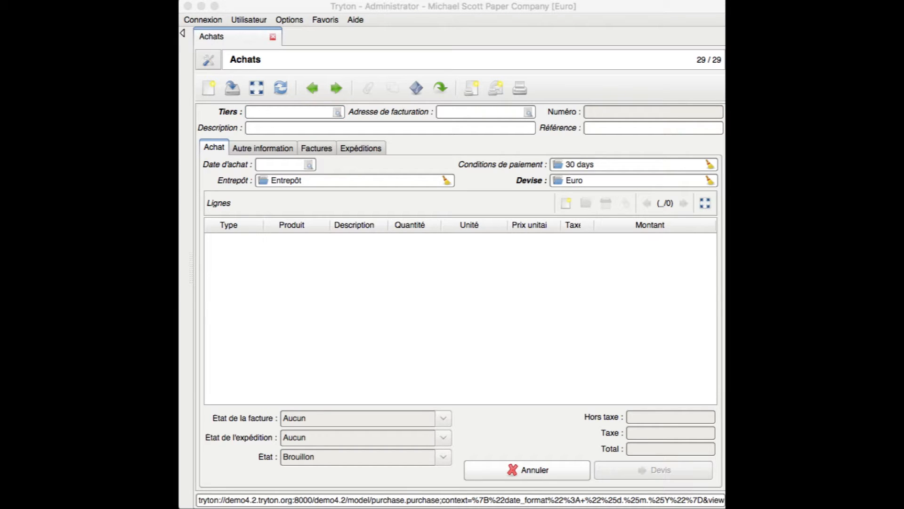
click(300, 111)
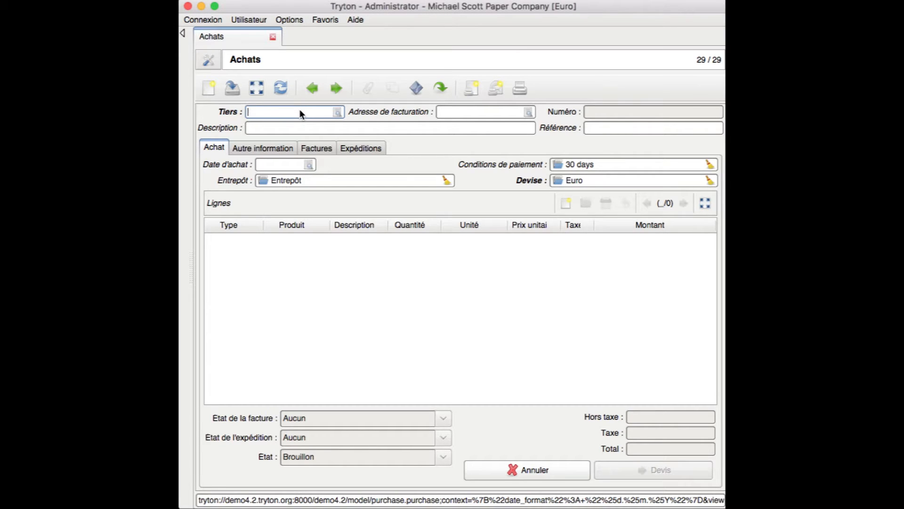
text(medi)
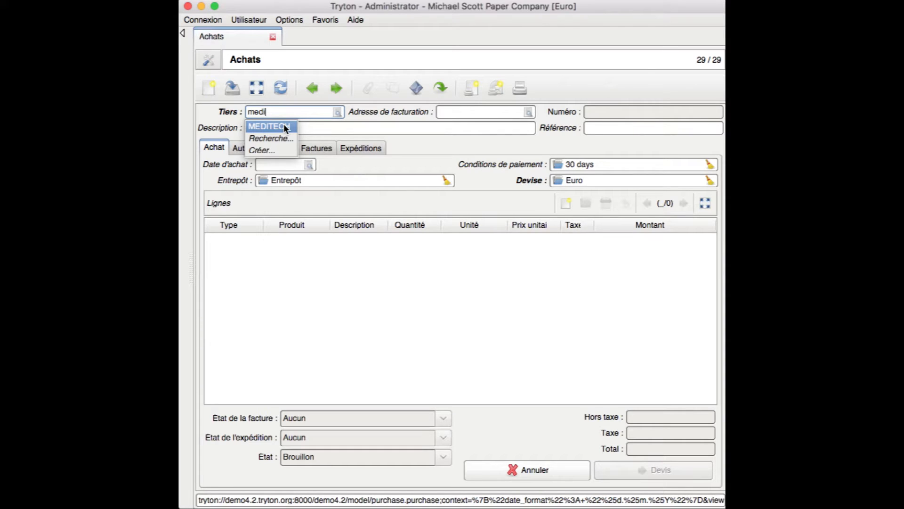
click(283, 124)
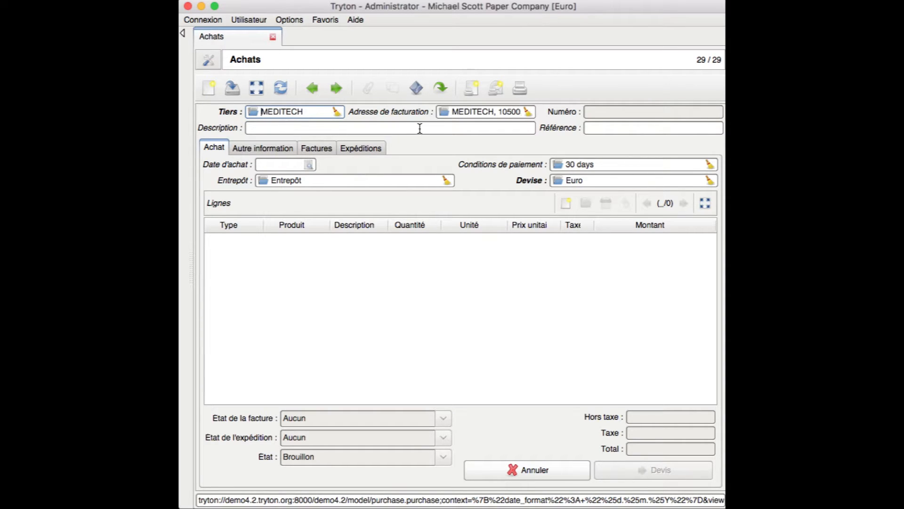
click(447, 132)
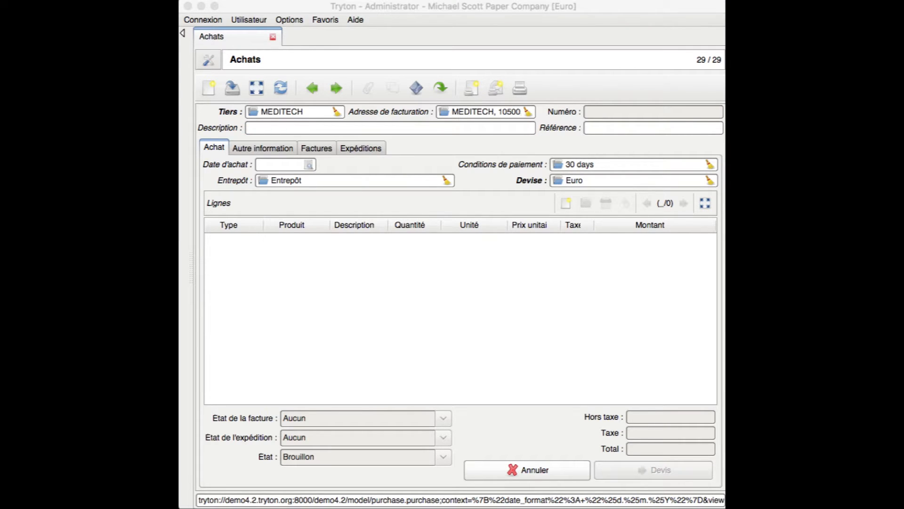
Enter description 'Achat équipement' and reference 'Memo349' on the purchase
click(311, 127)
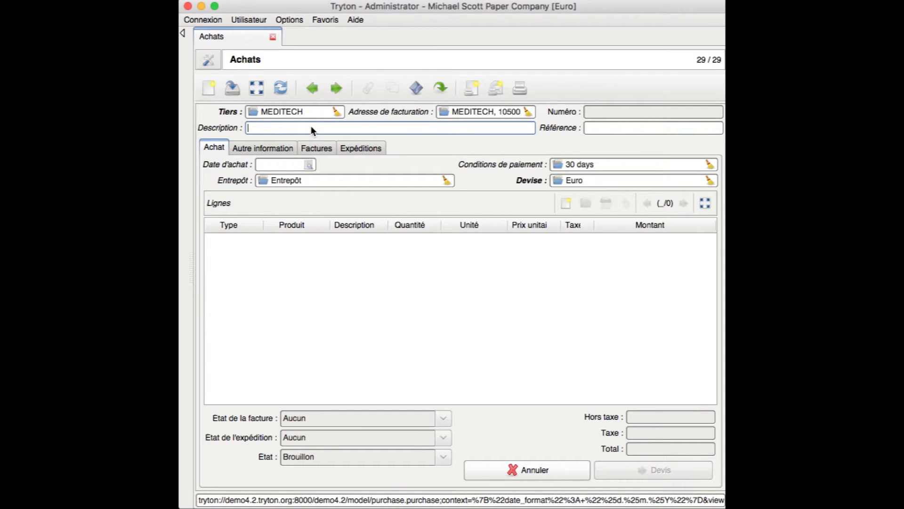
text(Achat équipement)
click(603, 128)
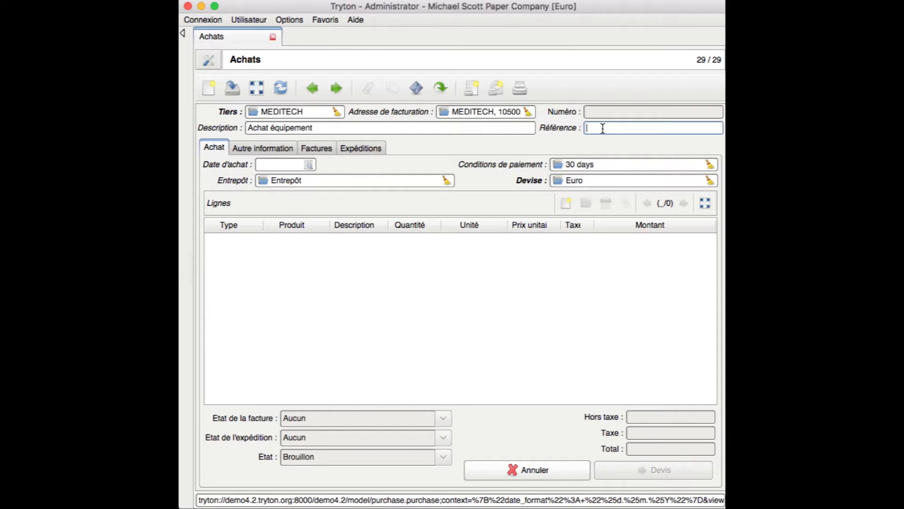
text(Memo349)
Set the purchase date to 21 December 2016 with the date picker
click(281, 164)
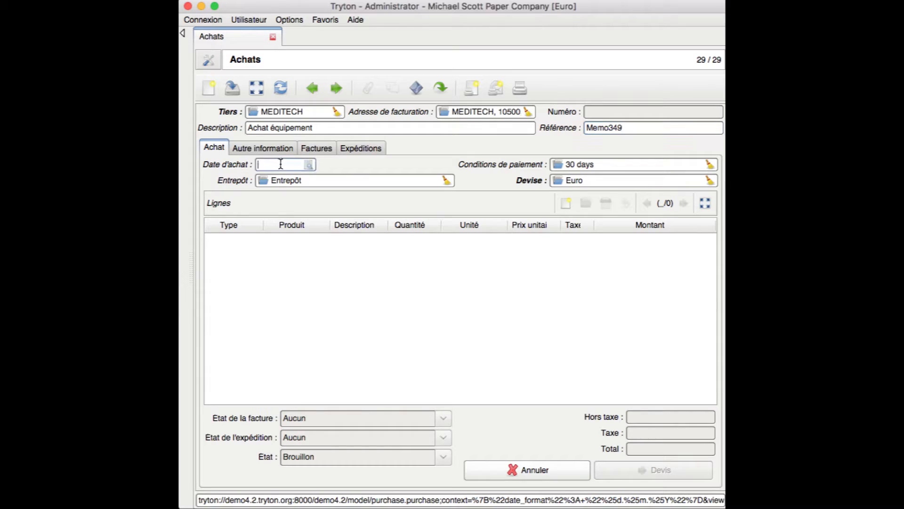
click(308, 164)
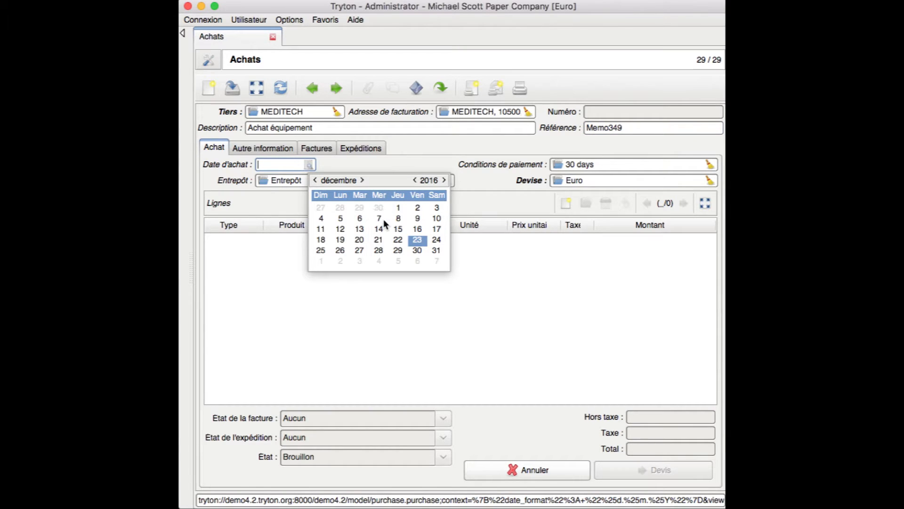
double_click(379, 241)
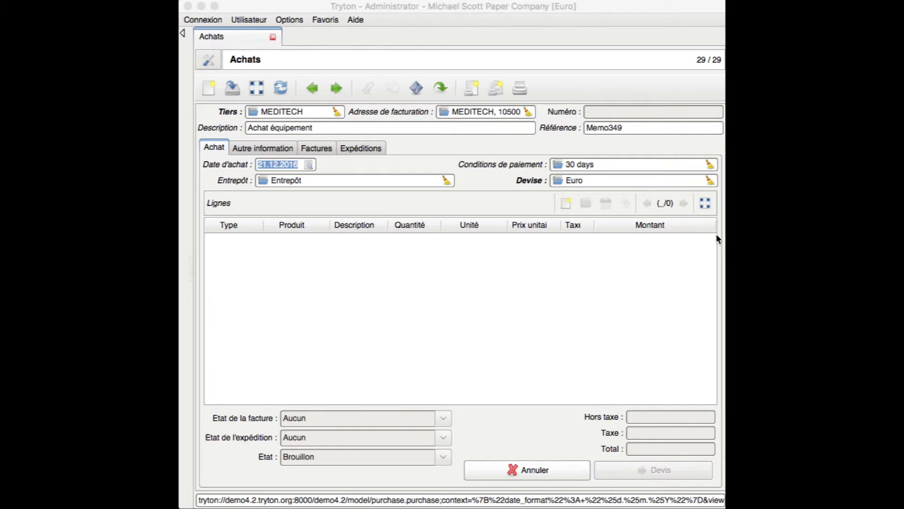
click(638, 182)
Add a line for [001] microscope, quantity 1 000 at 300,0000, totalling 300 000,00
click(566, 202)
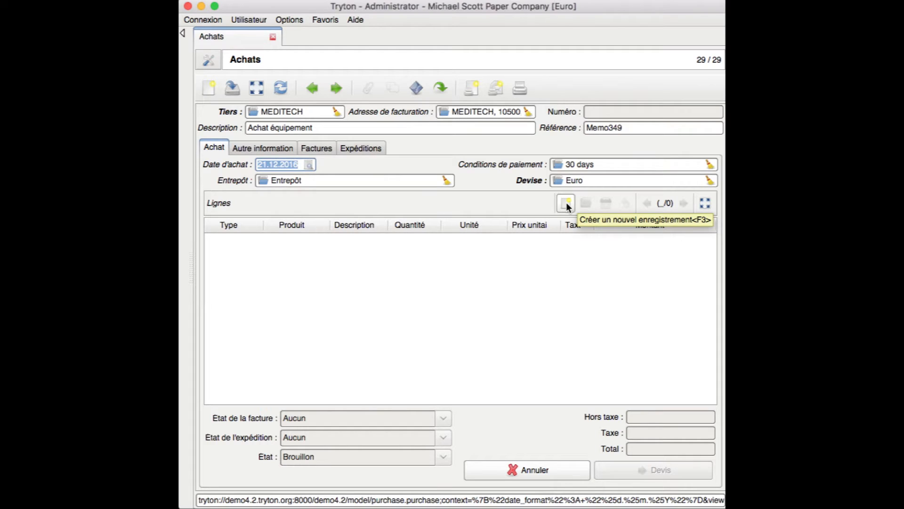
click(563, 207)
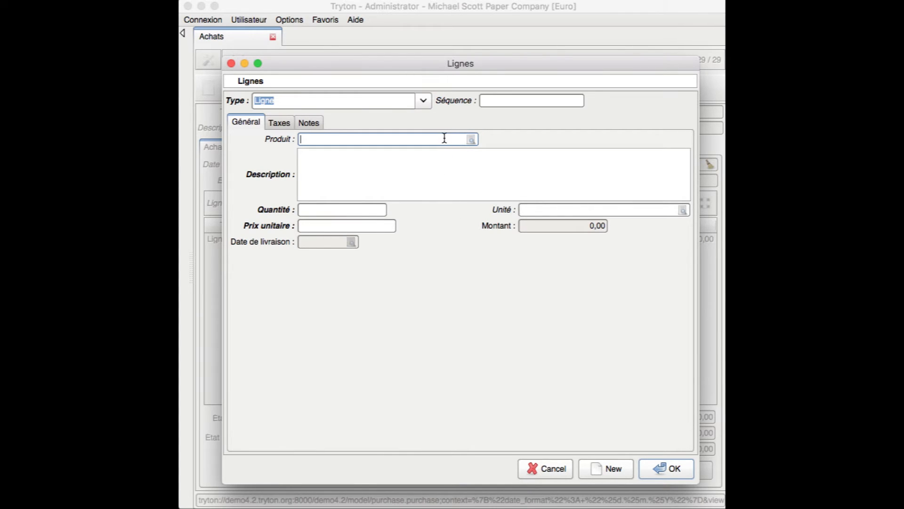
text(micro)
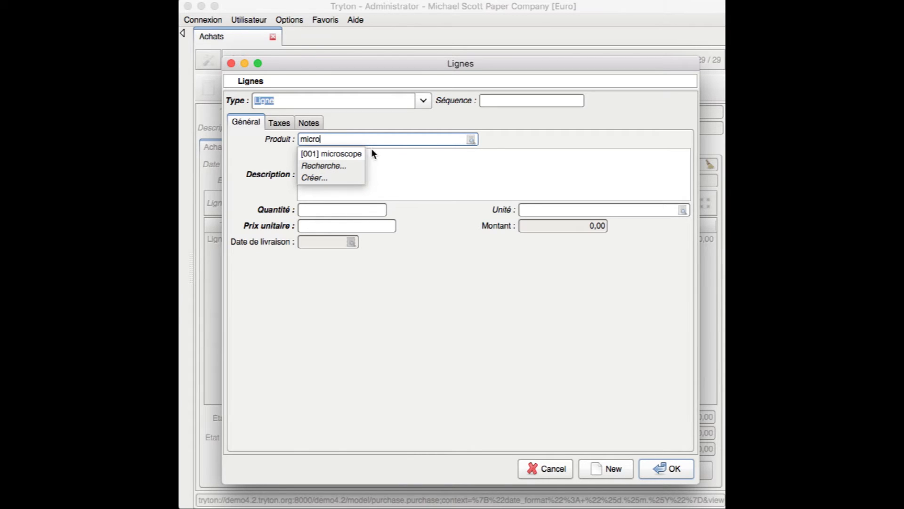
click(357, 154)
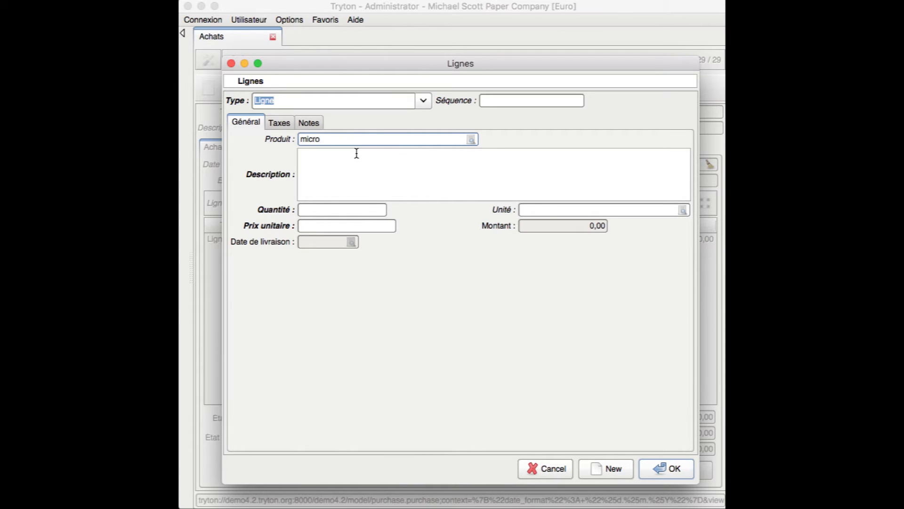
click(372, 181)
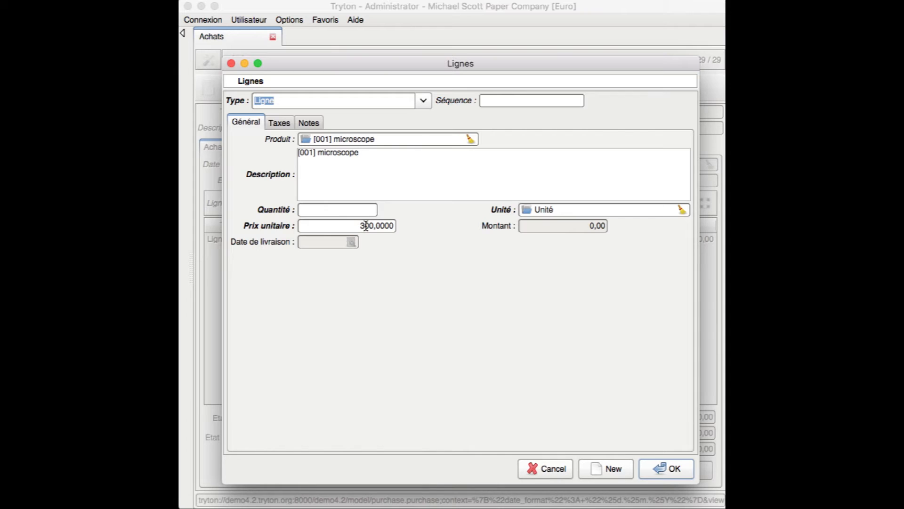
click(363, 209)
text(1000)
click(279, 124)
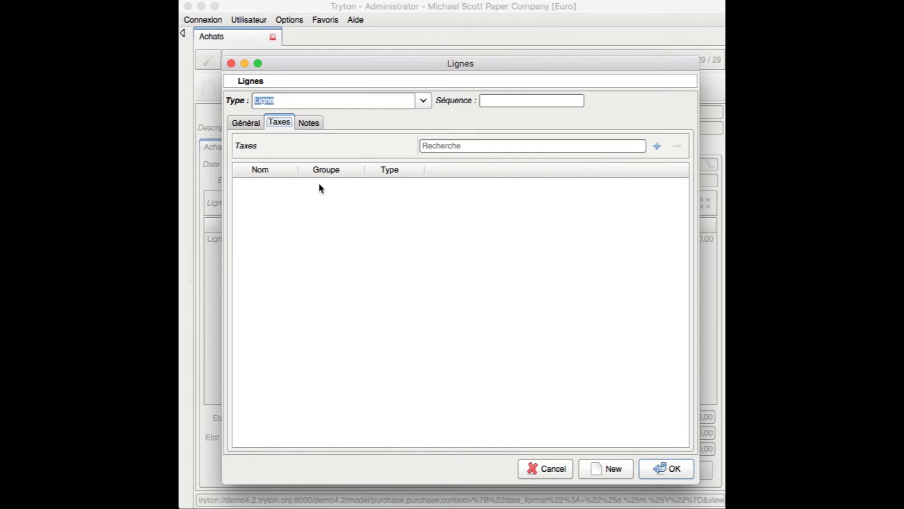
click(313, 124)
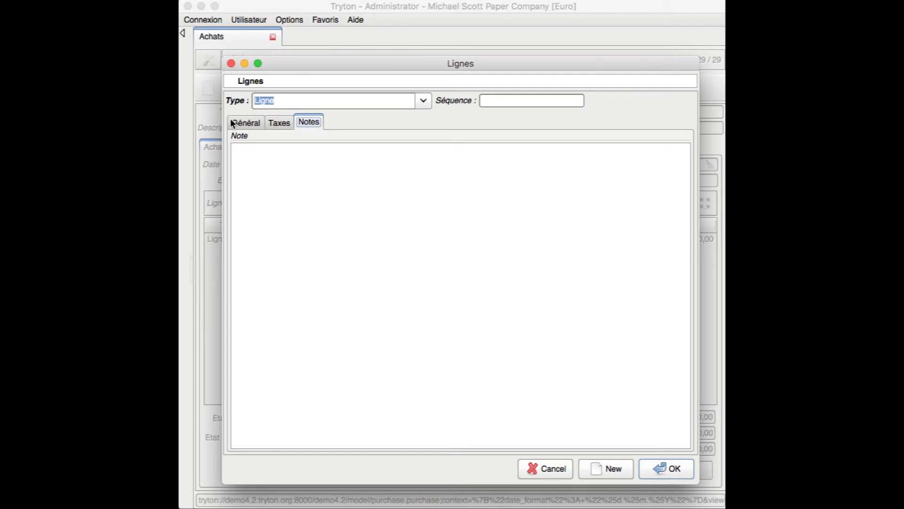
click(247, 124)
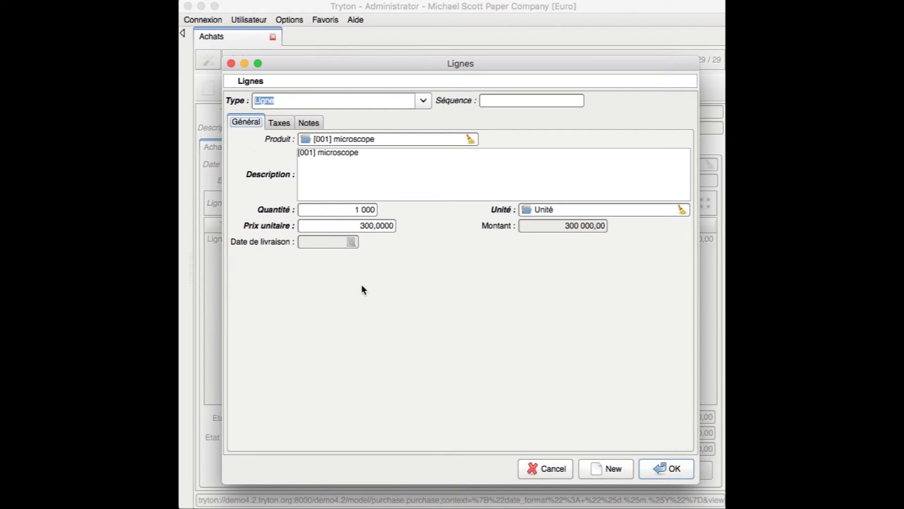
click(670, 472)
Save the microscope line and show the purchase's Autre information tab, with invoicing method Manuel
click(653, 468)
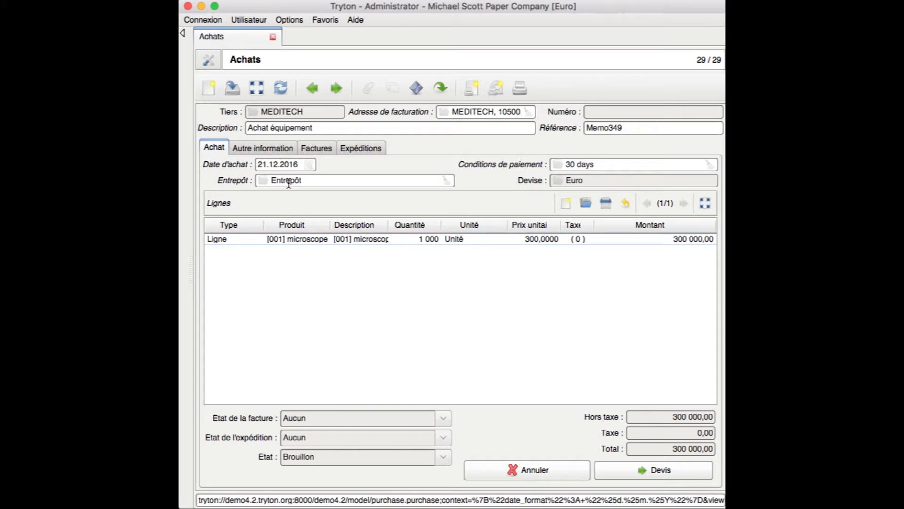
click(259, 146)
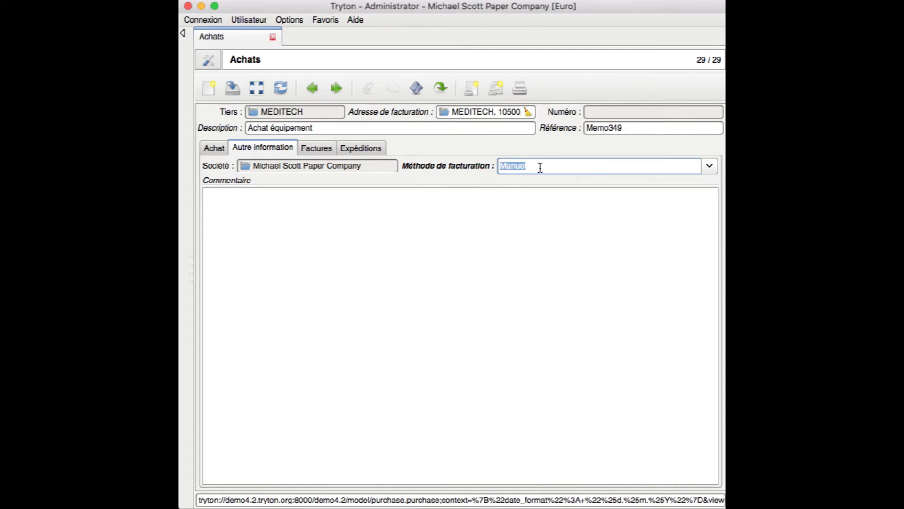
Switch invoicing method to Basé sur la commande and view the empty Factures tab
click(540, 168)
click(709, 167)
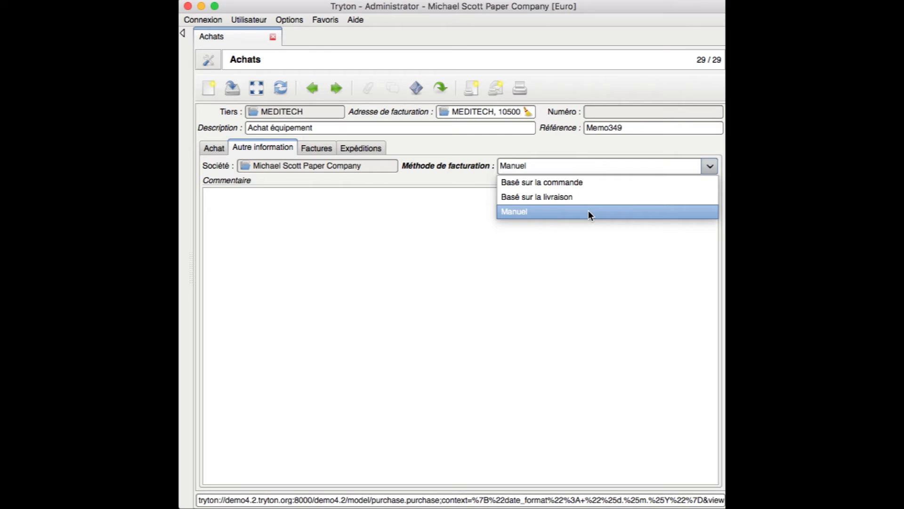
click(565, 189)
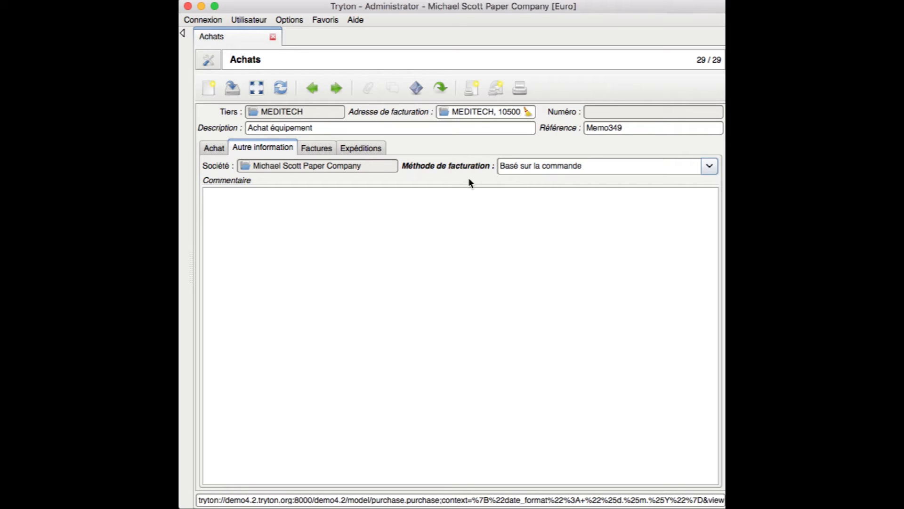
click(318, 149)
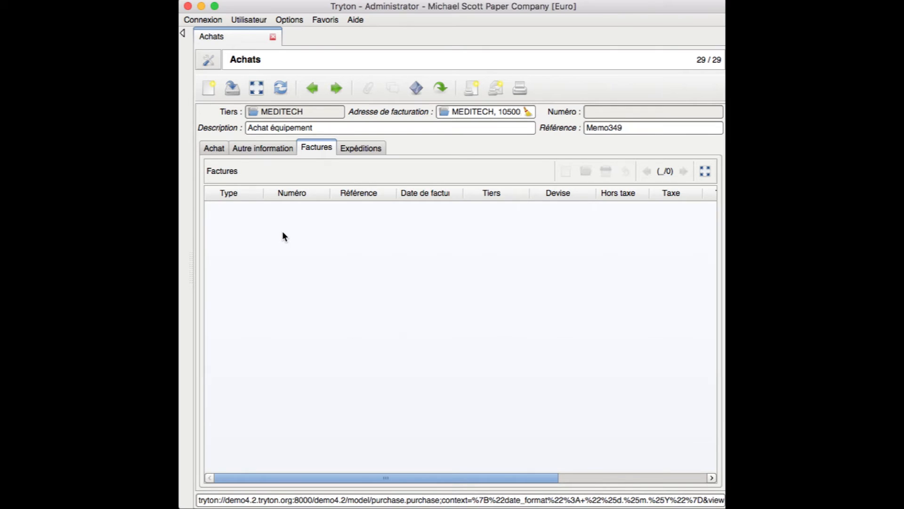
click(345, 148)
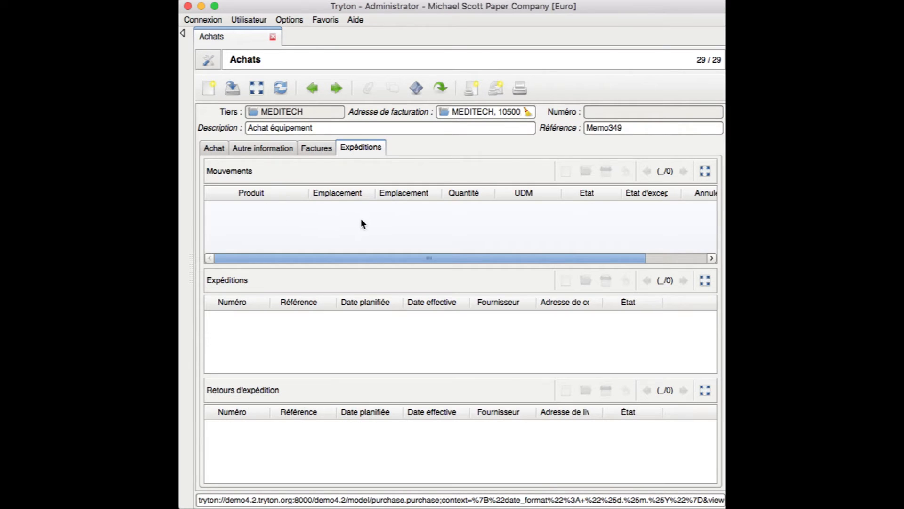
click(318, 148)
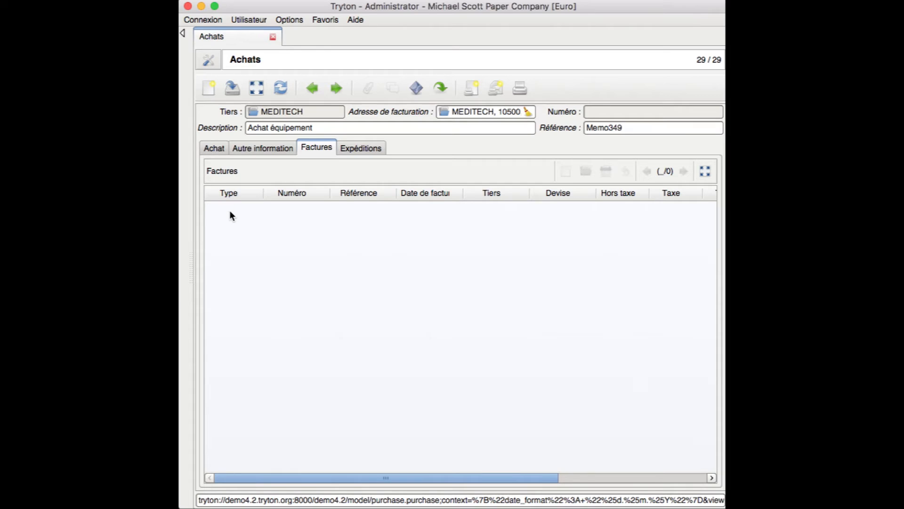
click(351, 149)
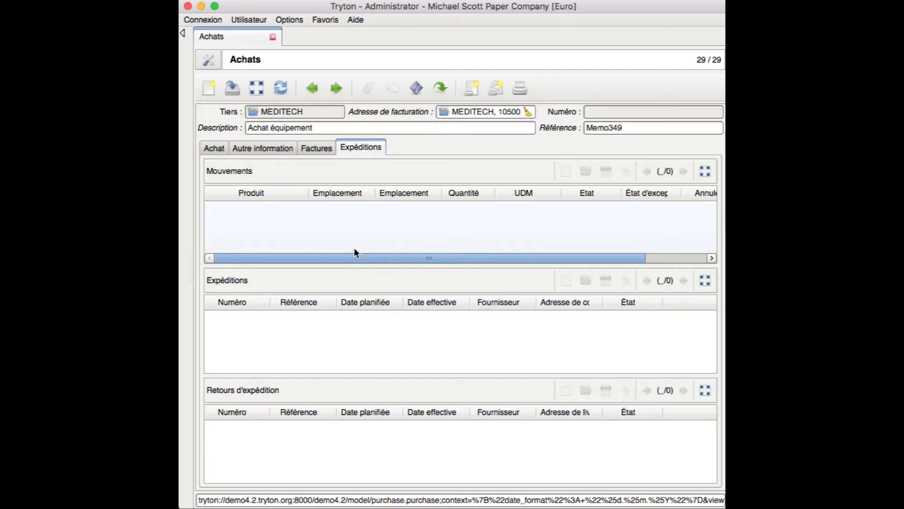
Quote the MEDITECH purchase as Devis number 23, then reset it to Brouillon
click(220, 148)
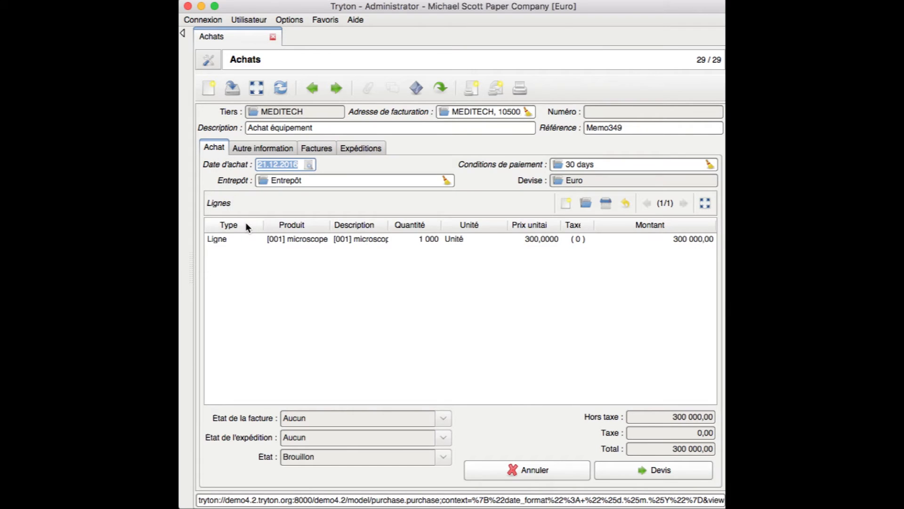
click(305, 182)
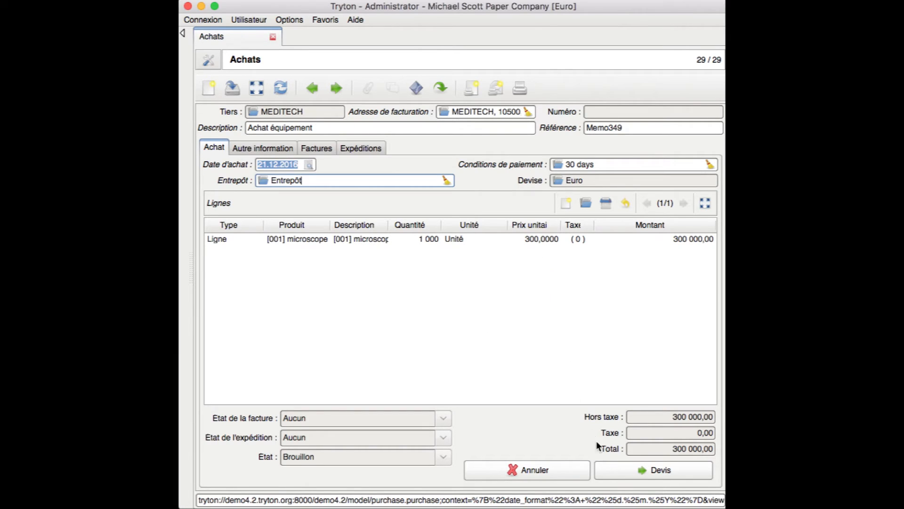
click(615, 468)
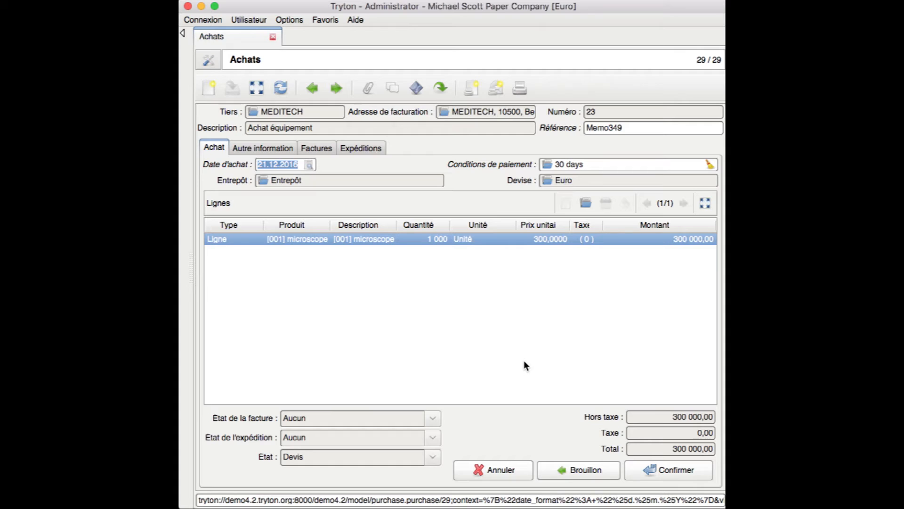
click(573, 469)
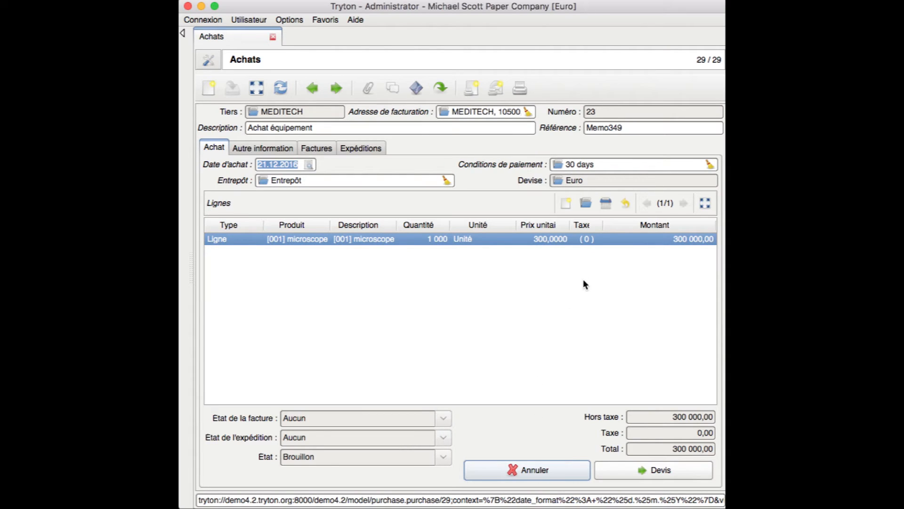
Change the microscope line's unit price from 300 to 280, making the total 280 000,00
double_click(574, 239)
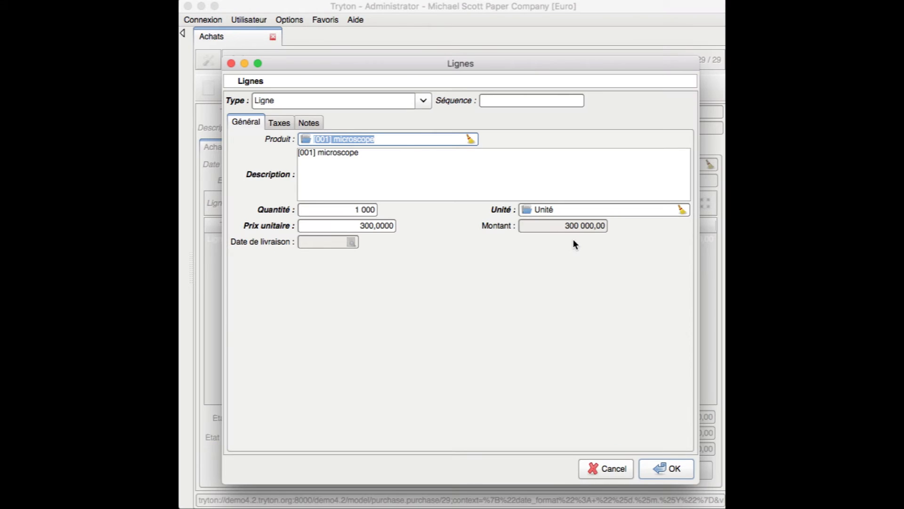
click(366, 226)
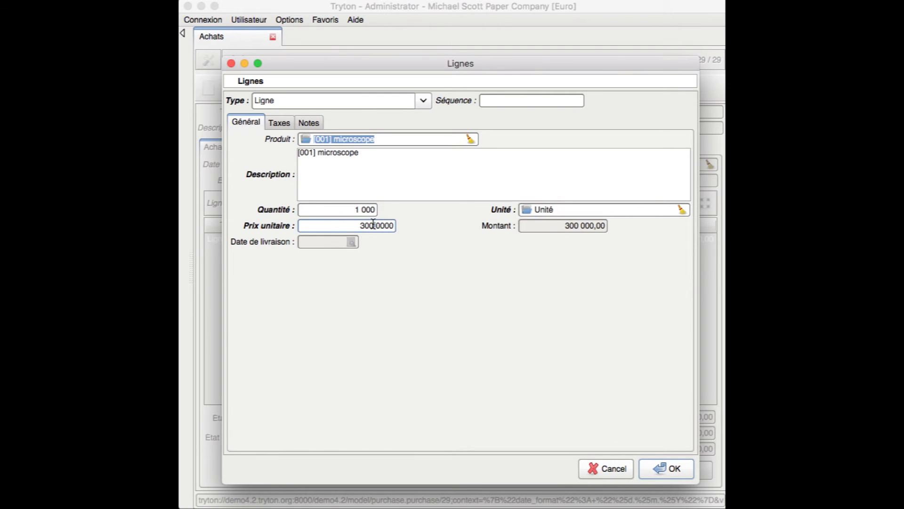
drag(373, 225, 361, 226)
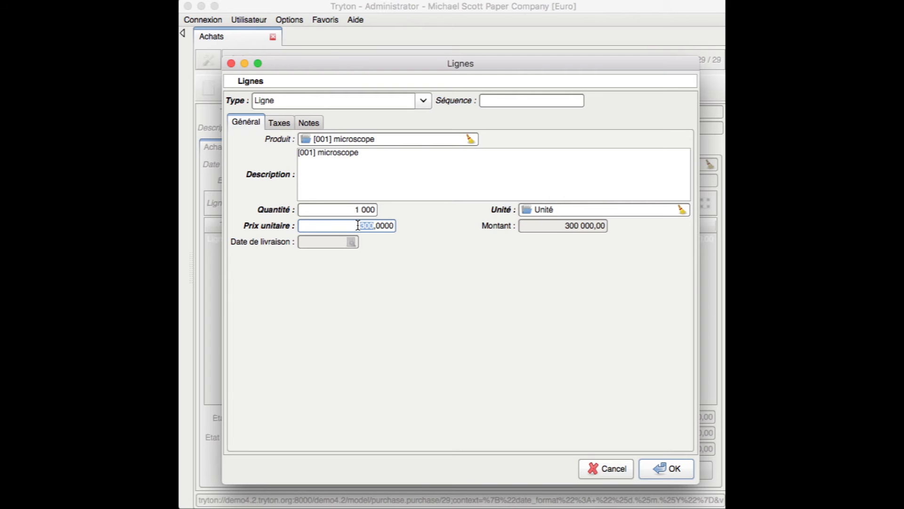
text(280)
click(651, 469)
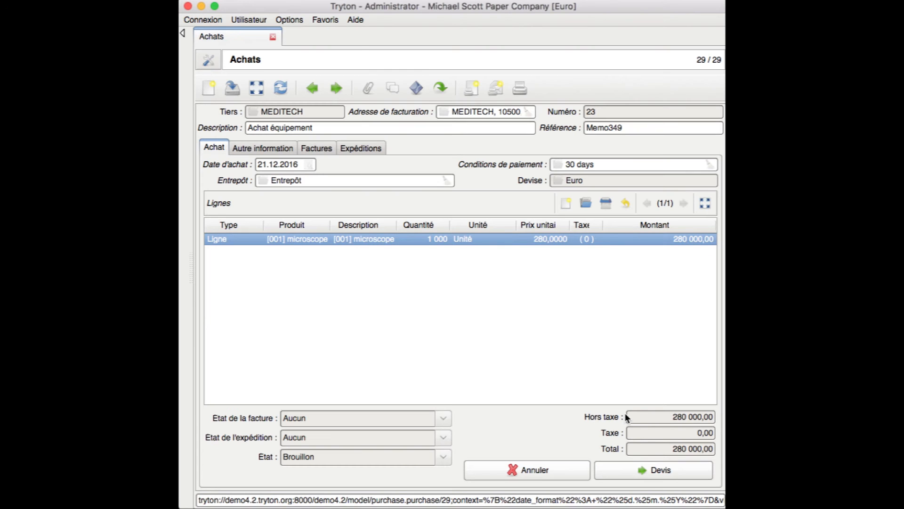
Move the purchase through Devis, Confirmer and Traiter until it reaches Traitement
click(634, 466)
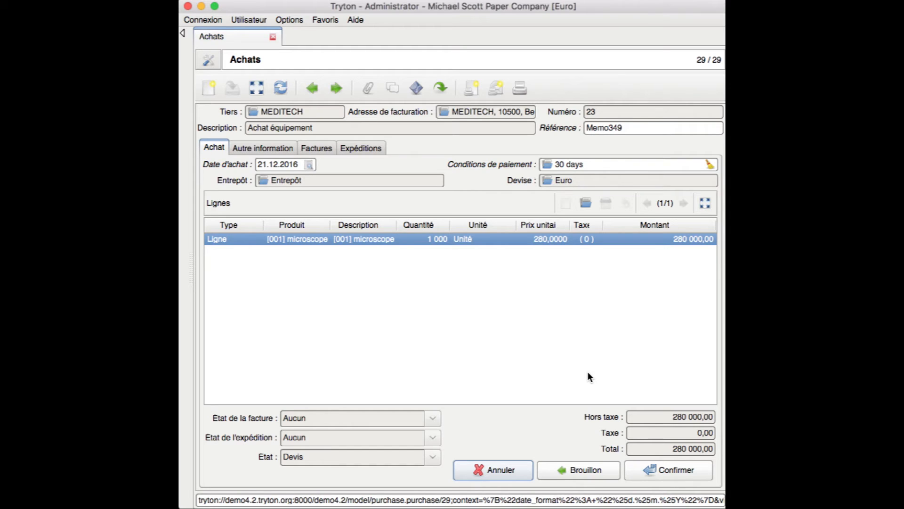
click(641, 470)
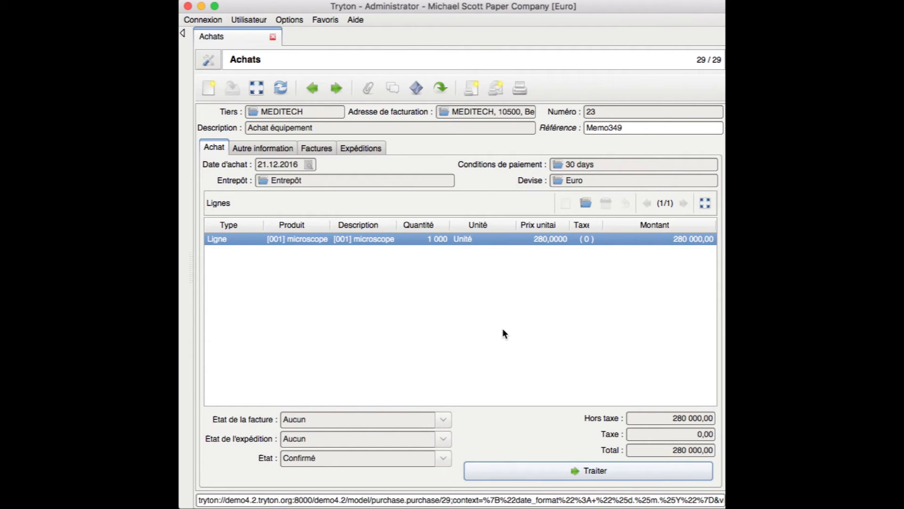
click(546, 470)
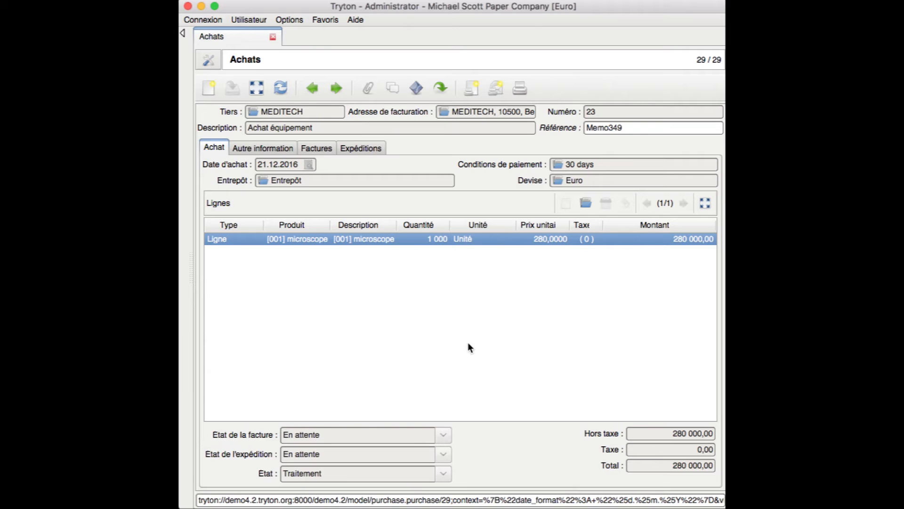
Check the supplier invoice and the draft 1 000-unit microscope stock move, then expand the main menu
click(318, 148)
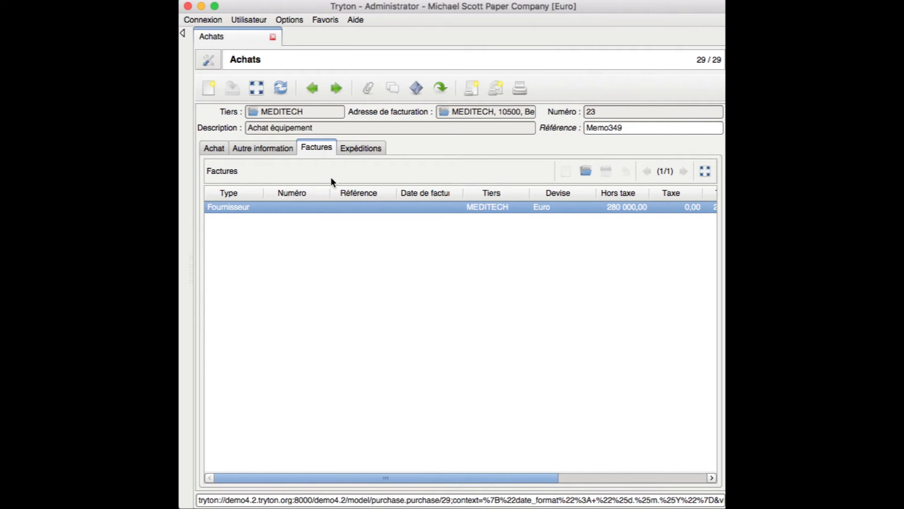
click(352, 149)
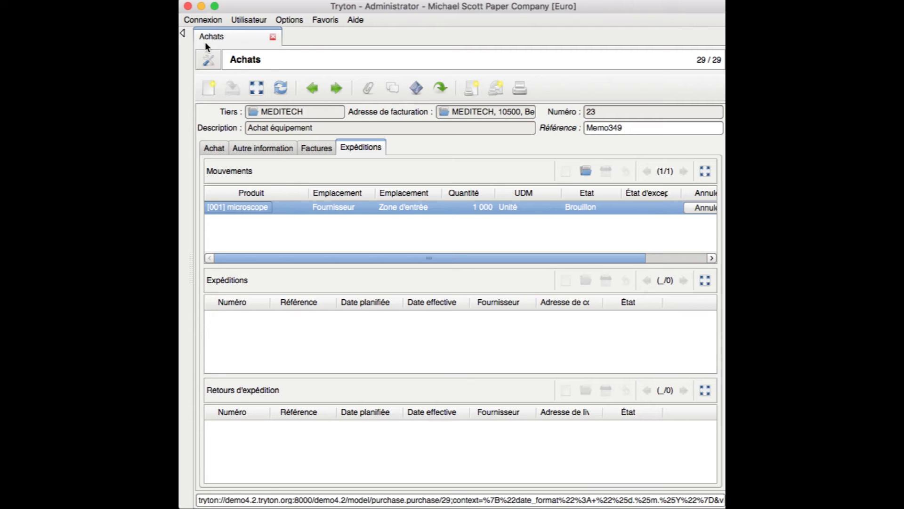
click(183, 33)
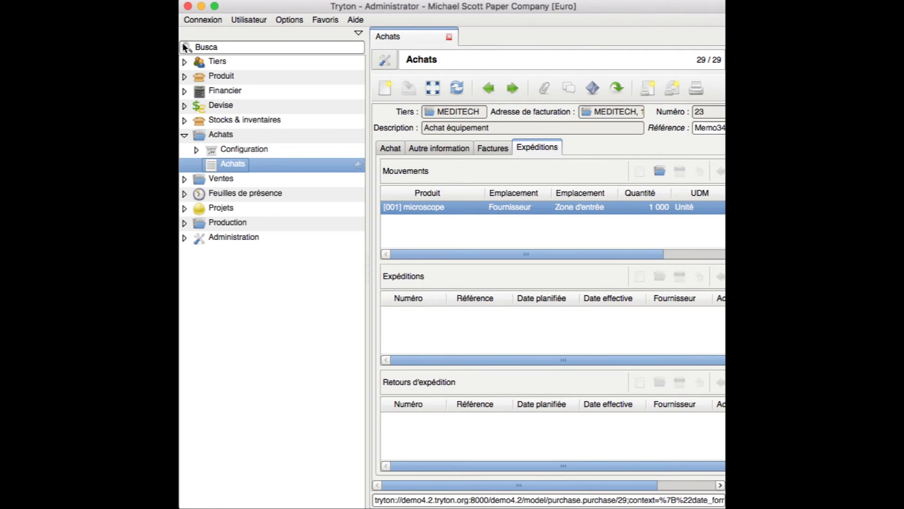
Open the Factures fournisseur list from the Financier > Factures menu branch
click(184, 136)
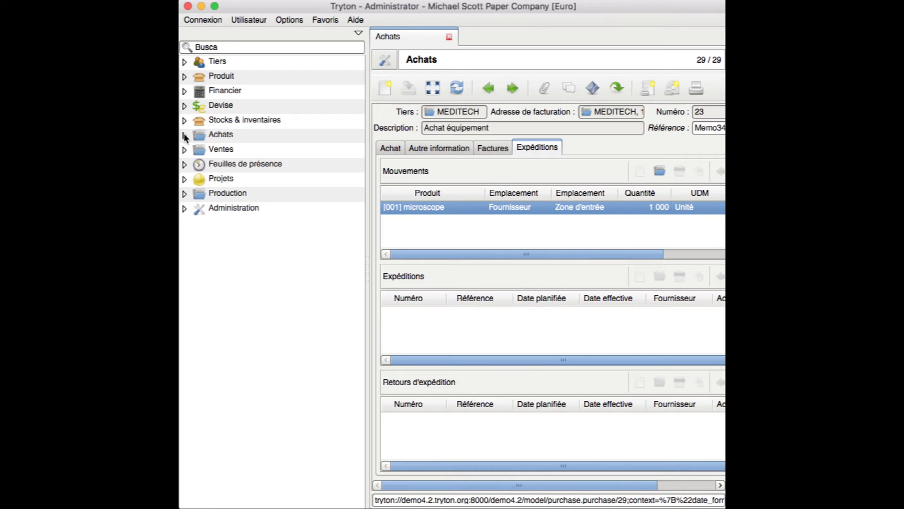
click(184, 91)
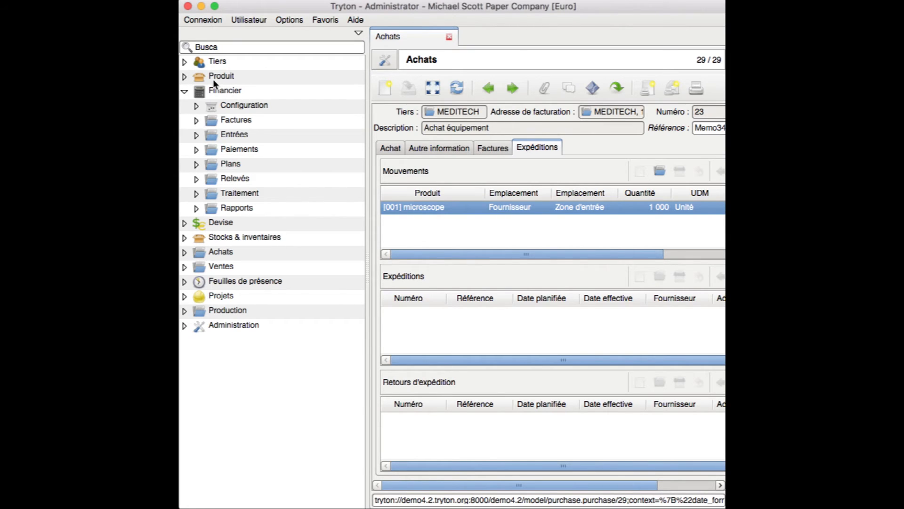
click(197, 120)
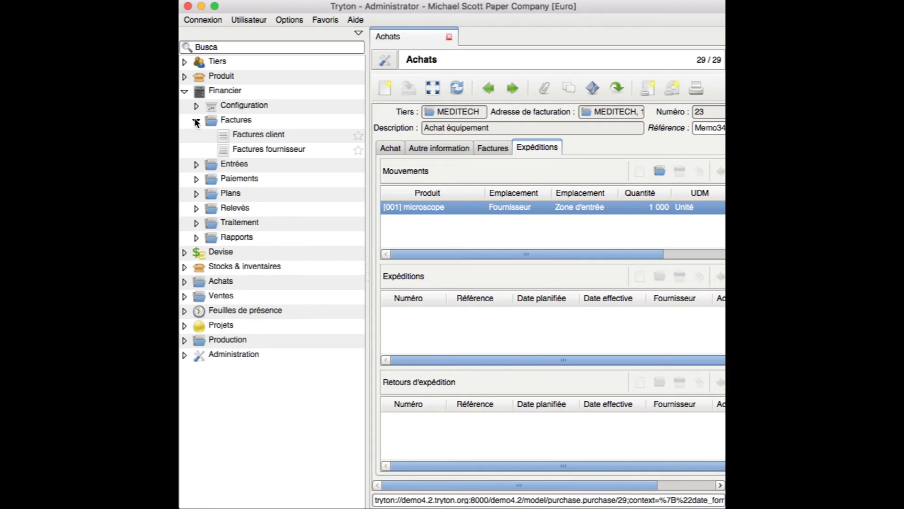
double_click(254, 145)
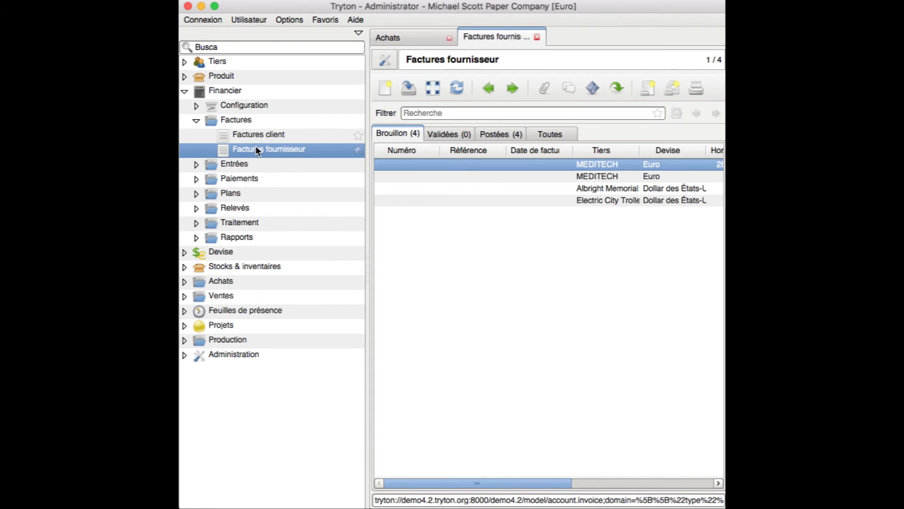
Hide the menu tree to widen the list and select the 280 000,00 MEDITECH draft invoice
drag(442, 483, 507, 469)
scroll(471, 465, left, 5)
scroll(493, 463, right, 3)
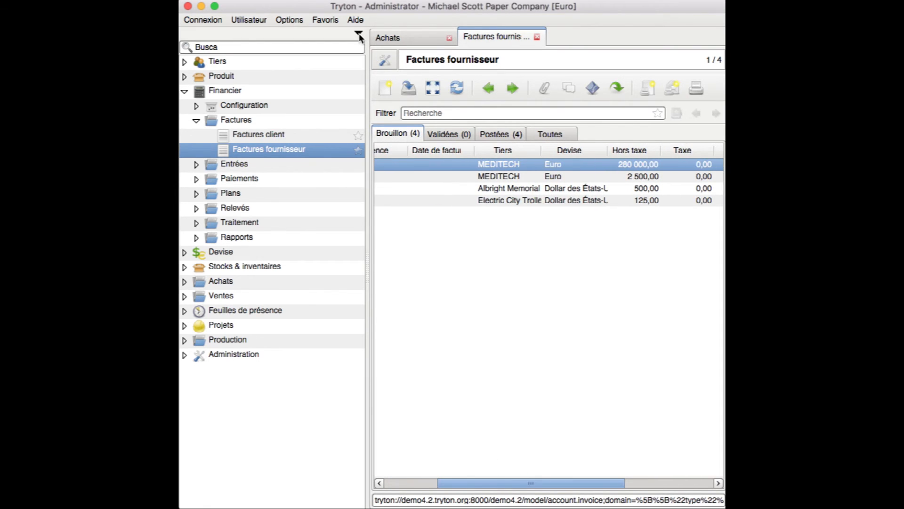
click(359, 35)
click(299, 162)
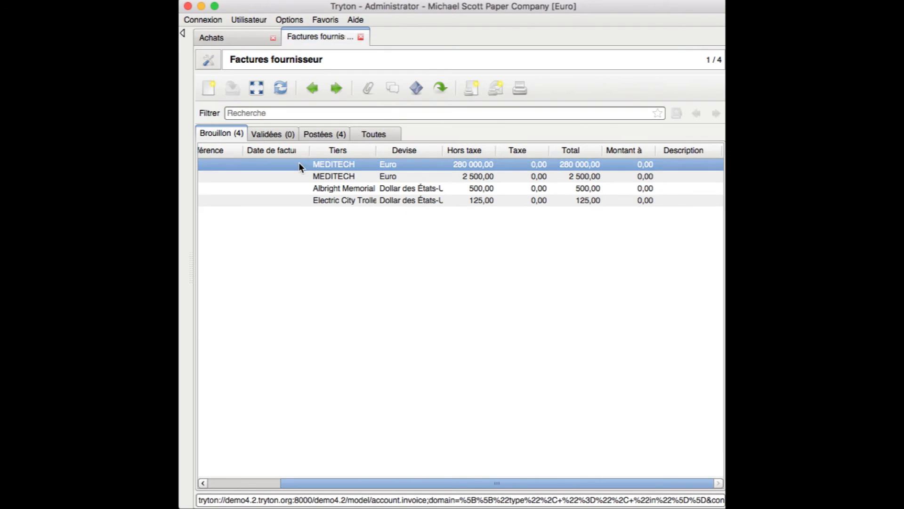
Open the MEDITECH invoice, attempt validation, and set its invoice date to 23.12.2016
double_click(298, 164)
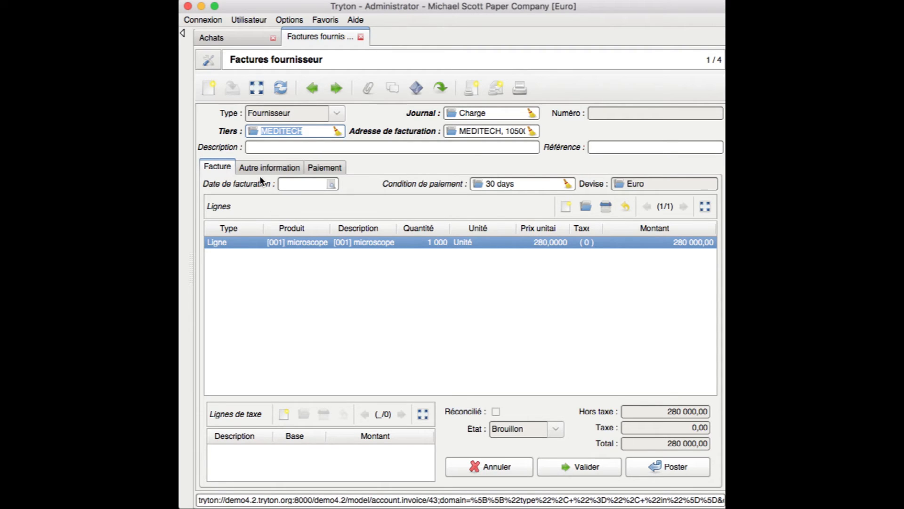
click(306, 132)
click(558, 467)
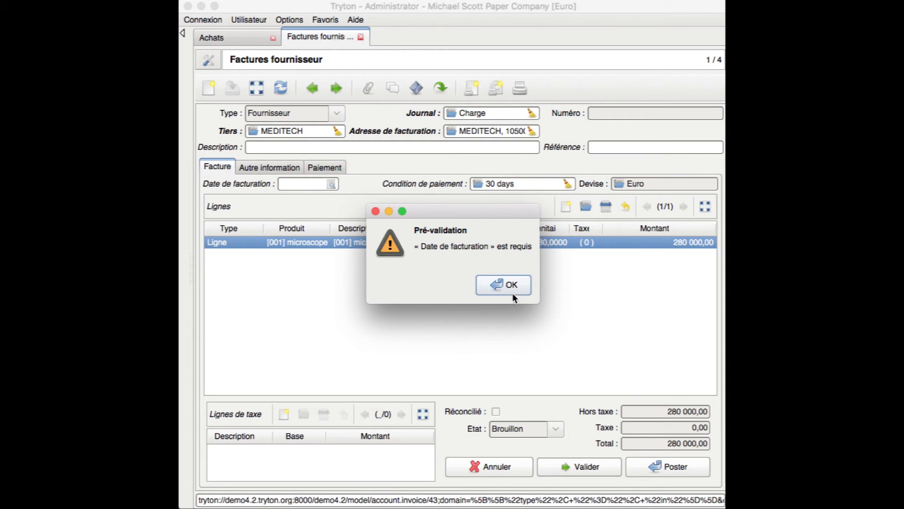
click(513, 289)
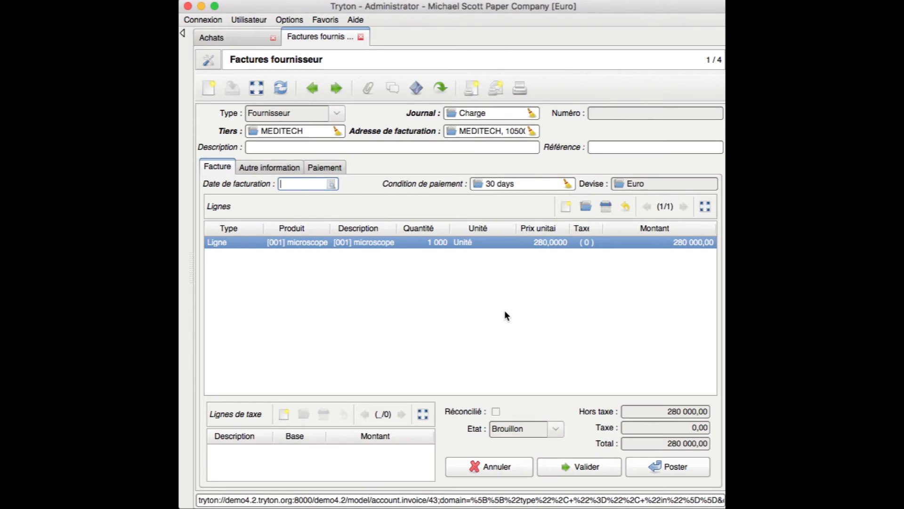
click(332, 184)
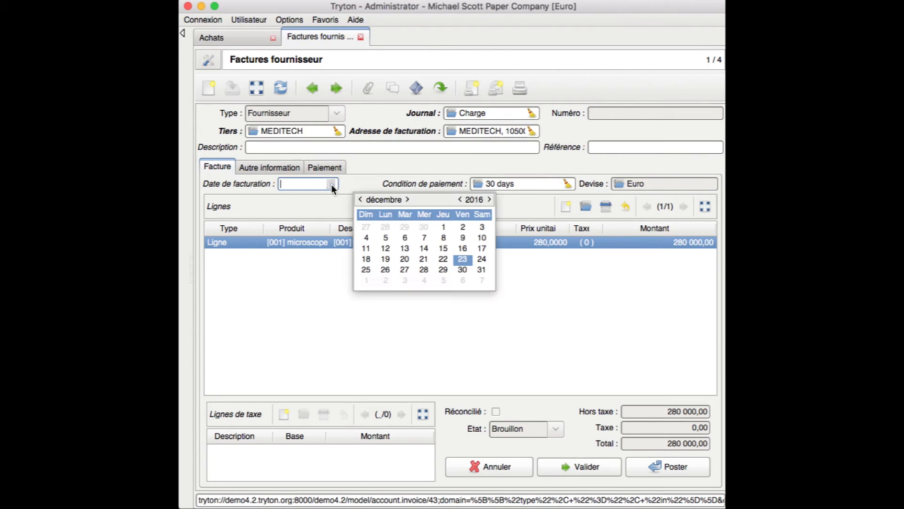
click(462, 259)
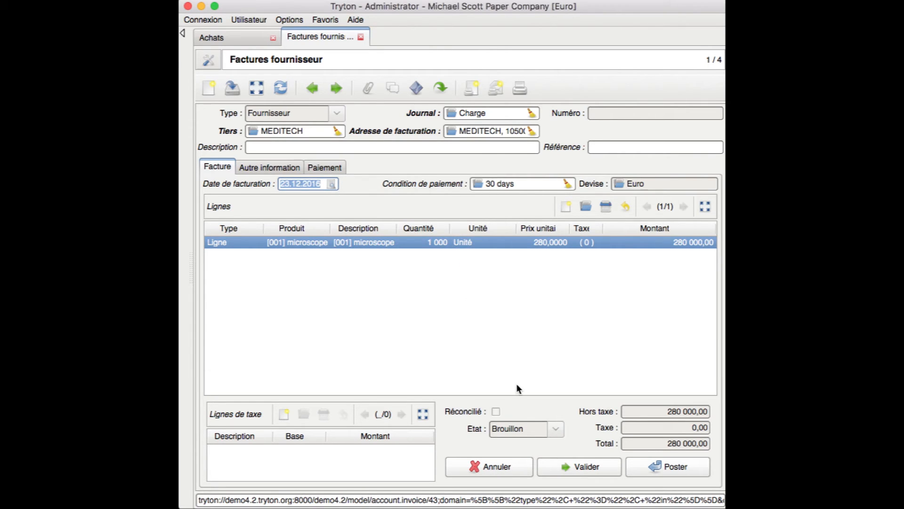
Validate and post the MEDITECH invoice as number 6, then show the menu tree again
click(552, 467)
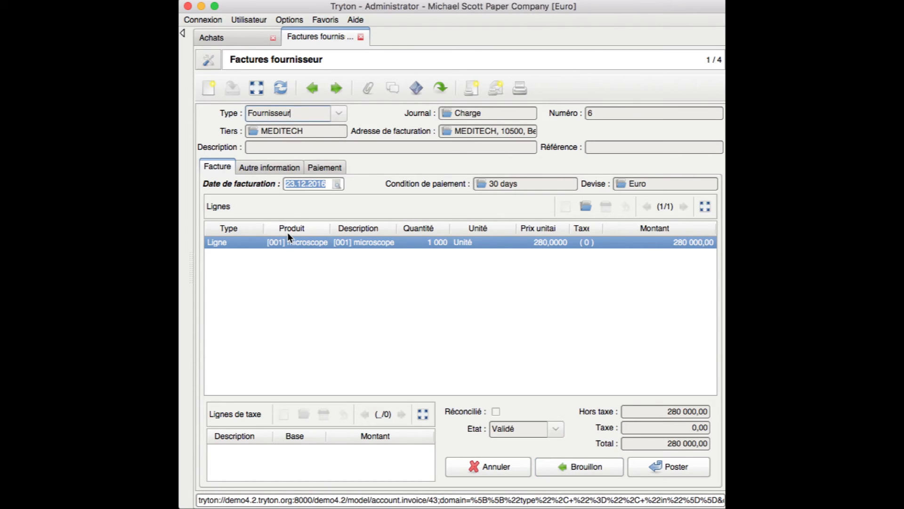
click(641, 464)
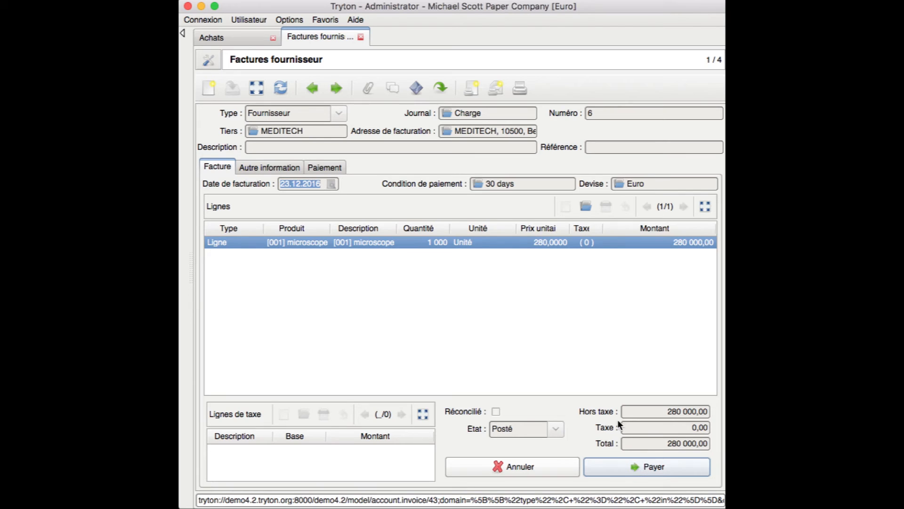
click(182, 34)
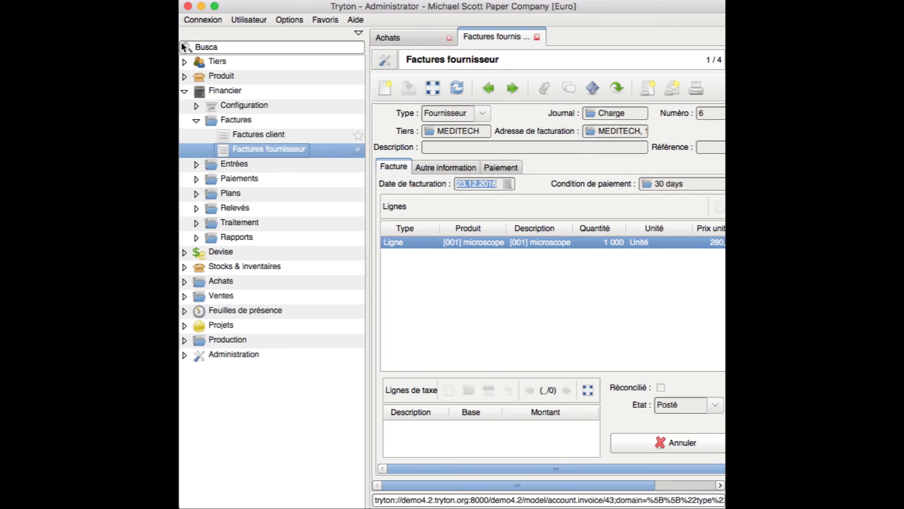
Collapse Factures, expand Entrées and launch Ouvrir les journaux with period 2016-12
click(196, 120)
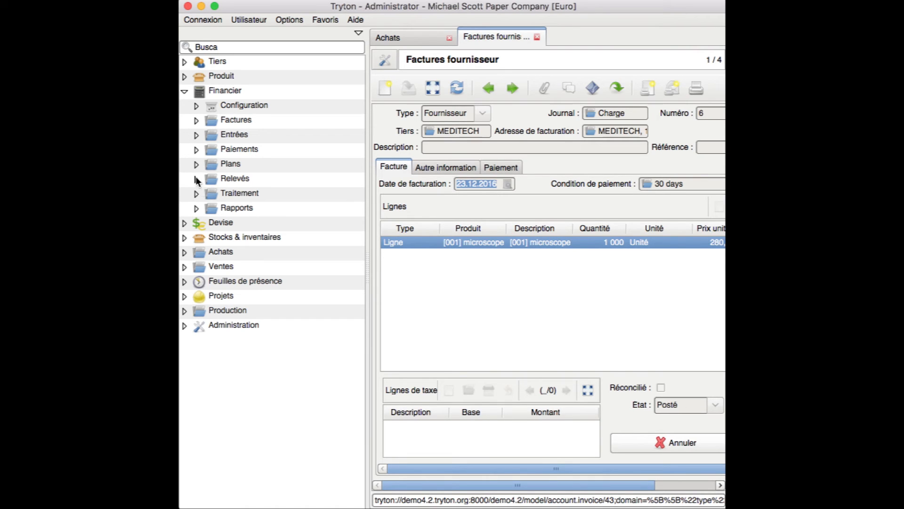
click(195, 136)
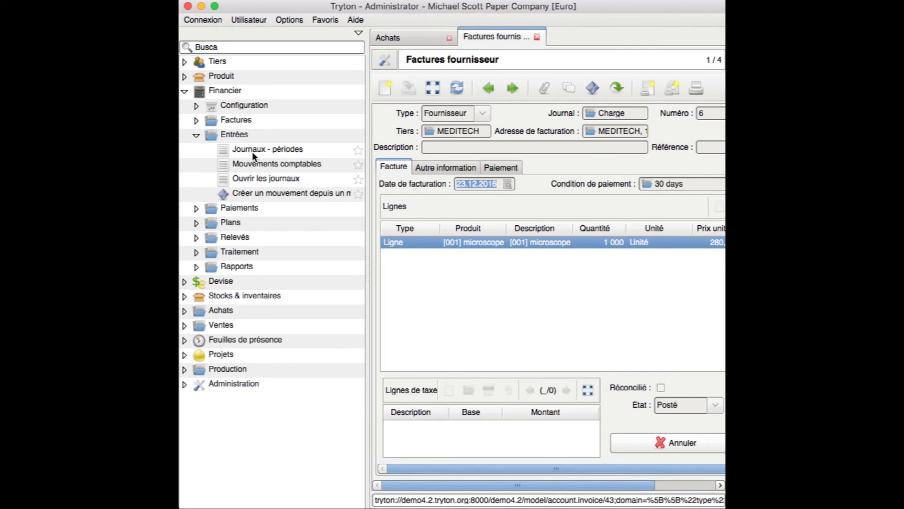
double_click(256, 176)
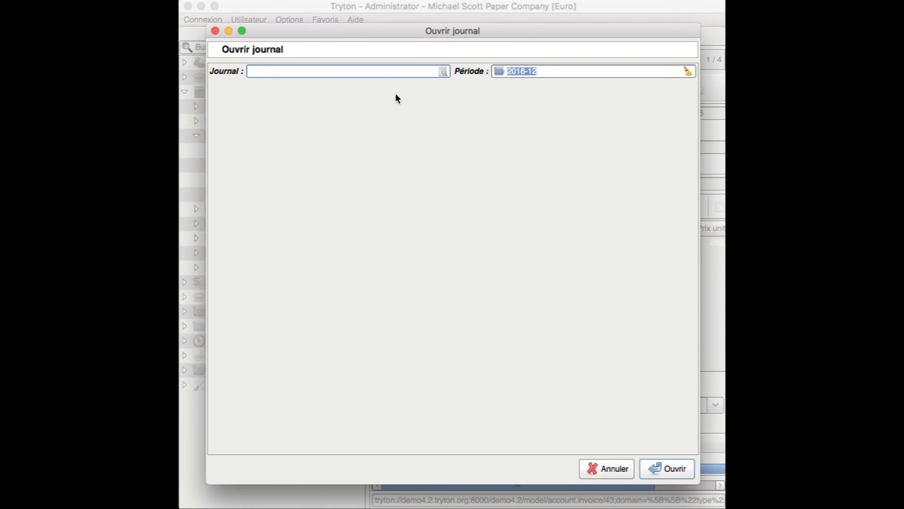
Choose the Produit journal and open its 12 move lines for 2016-12
click(442, 71)
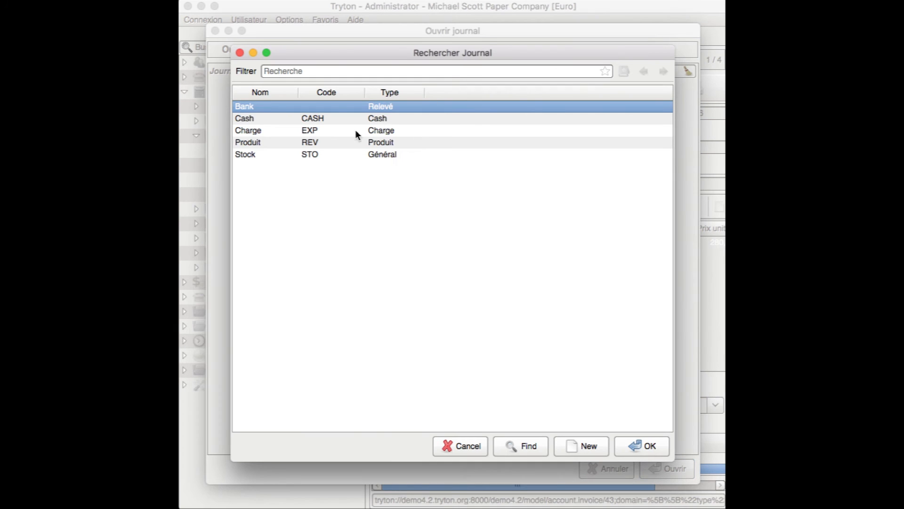
click(252, 145)
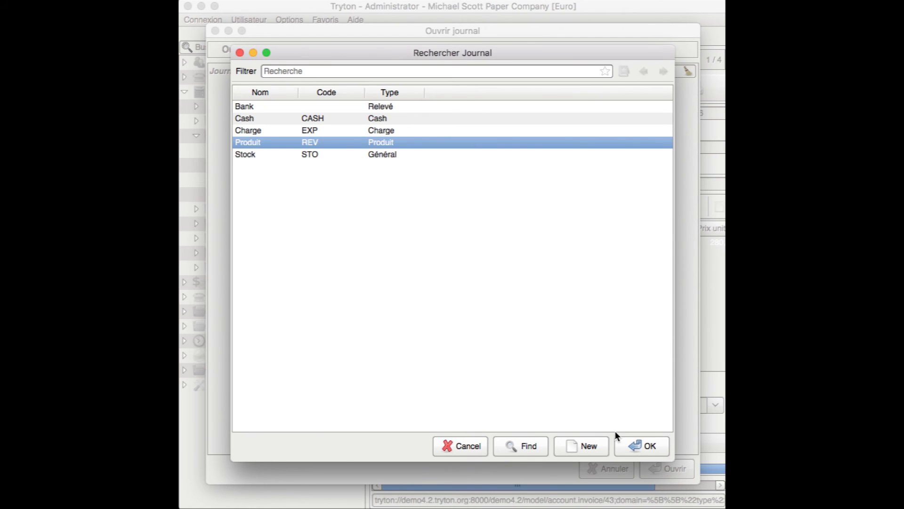
click(624, 445)
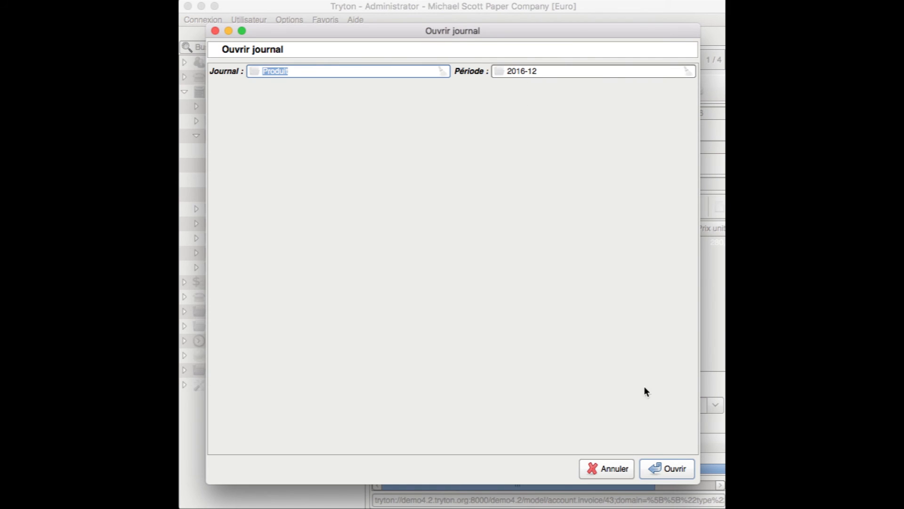
click(651, 471)
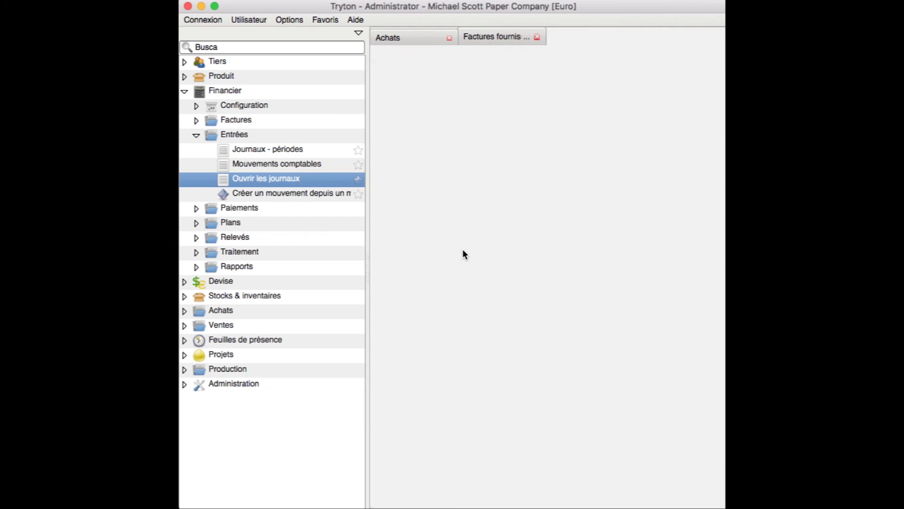
drag(476, 473, 573, 451)
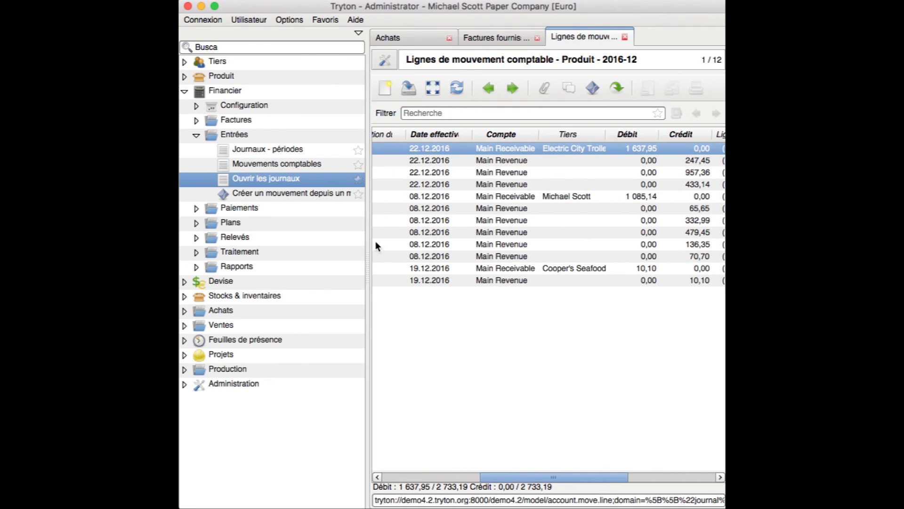
Open the Main Receivable 1 637,95 debit line from invoice 7 as a form
click(377, 477)
click(378, 477)
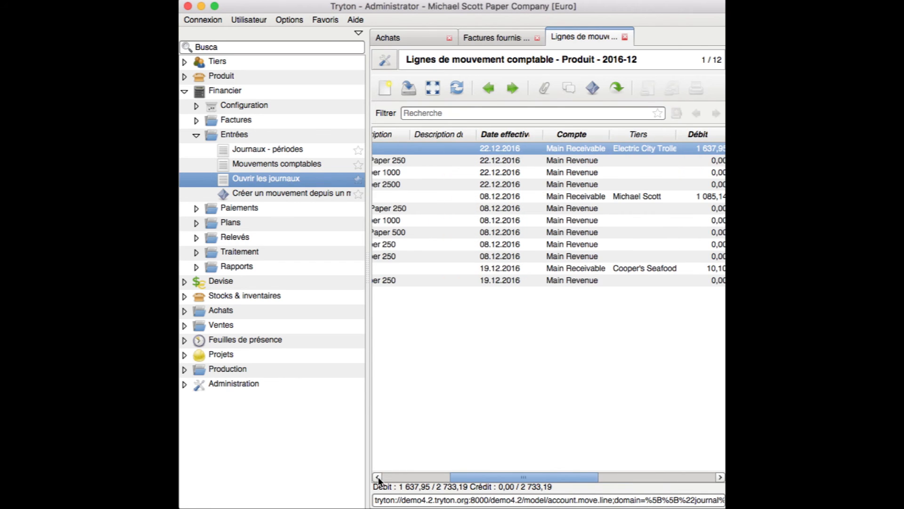
click(378, 476)
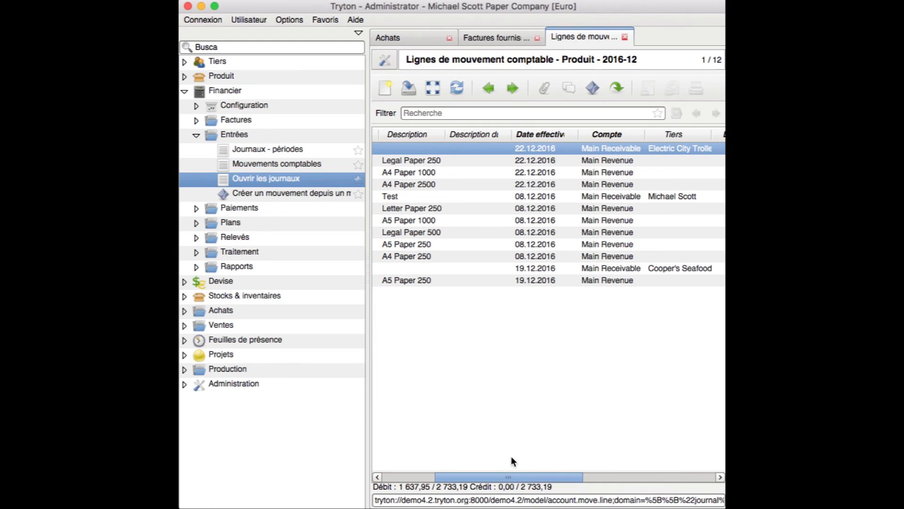
drag(506, 475, 472, 449)
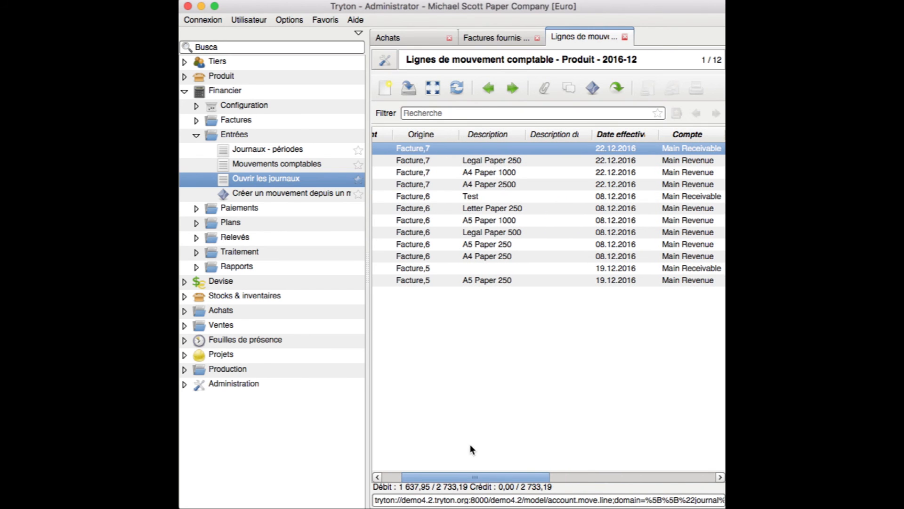
click(433, 90)
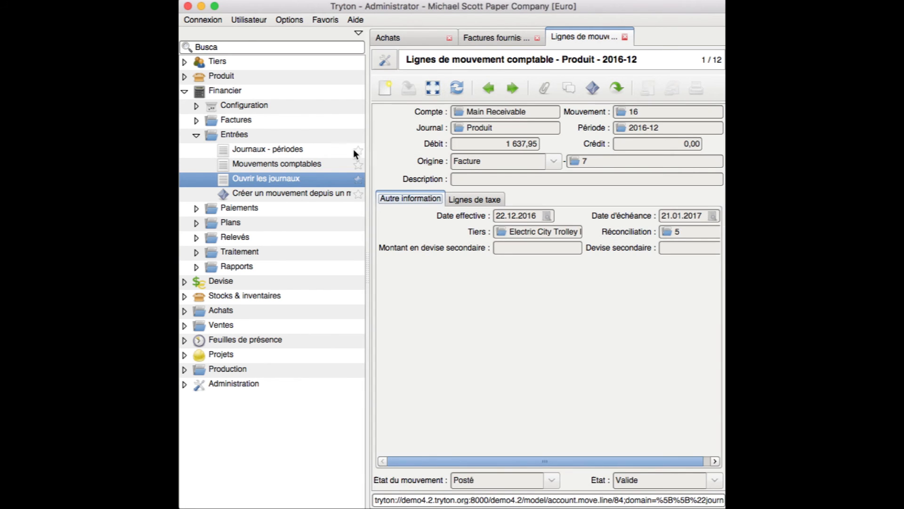
Collapse the Entrées menu branch and expand Factures to reveal client and supplier invoices
click(244, 149)
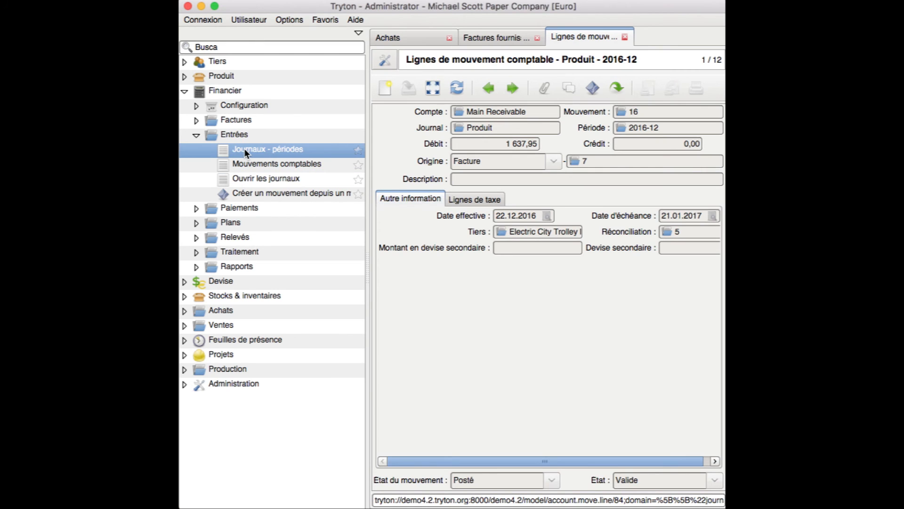
click(196, 135)
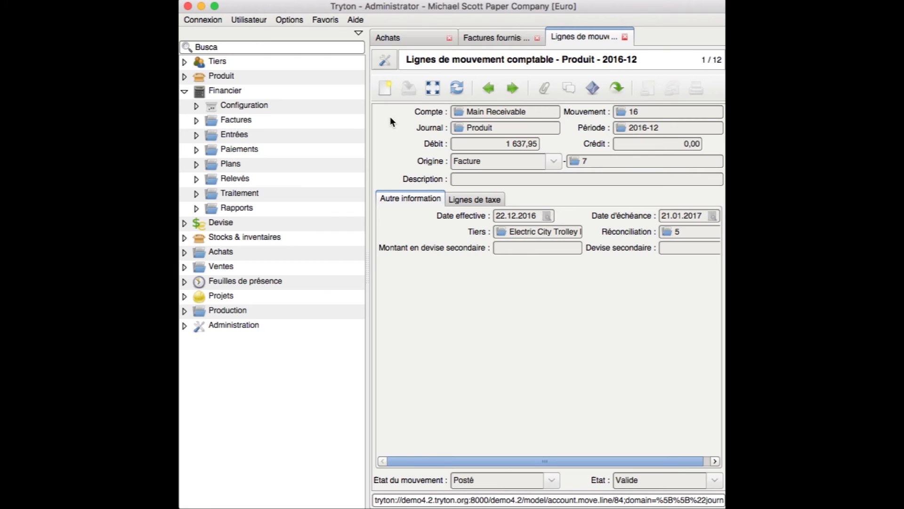
click(197, 120)
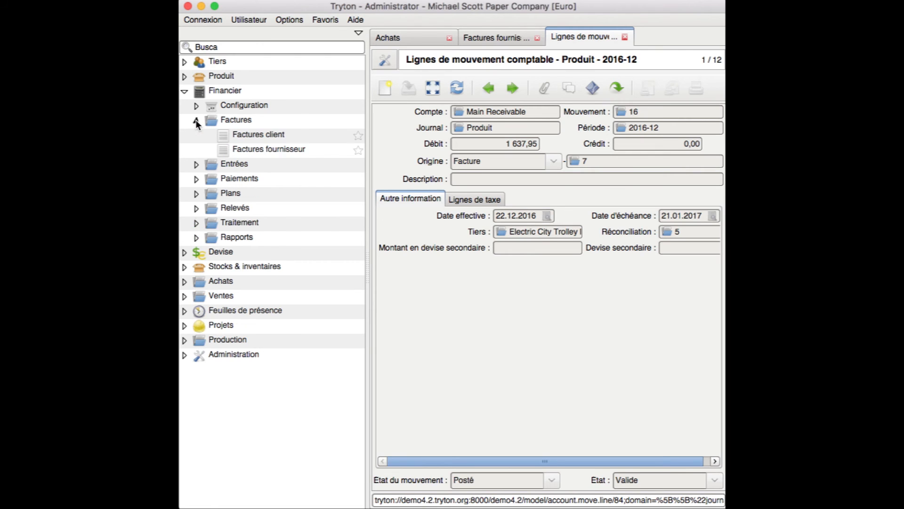
Return to the supplier invoices and reopen posted MEDITECH invoice 6, totalling 280 000,00
double_click(245, 148)
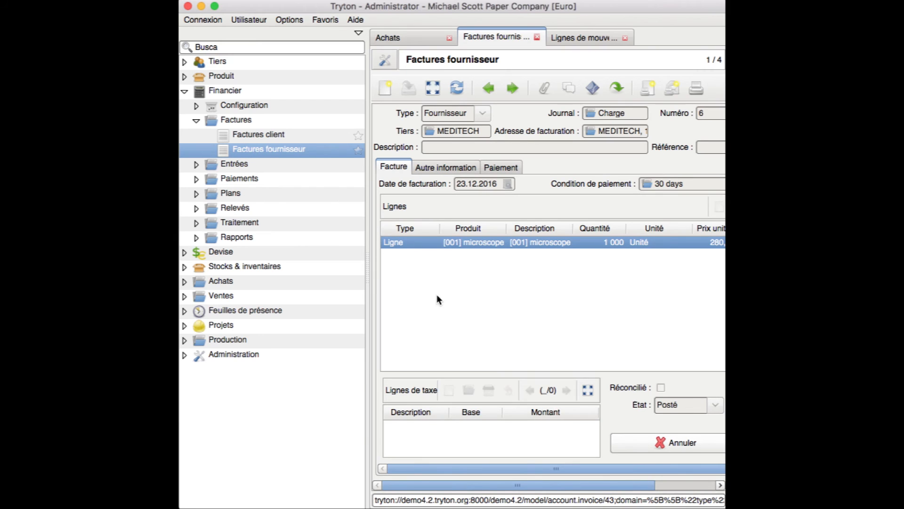
click(457, 89)
drag(507, 468, 557, 473)
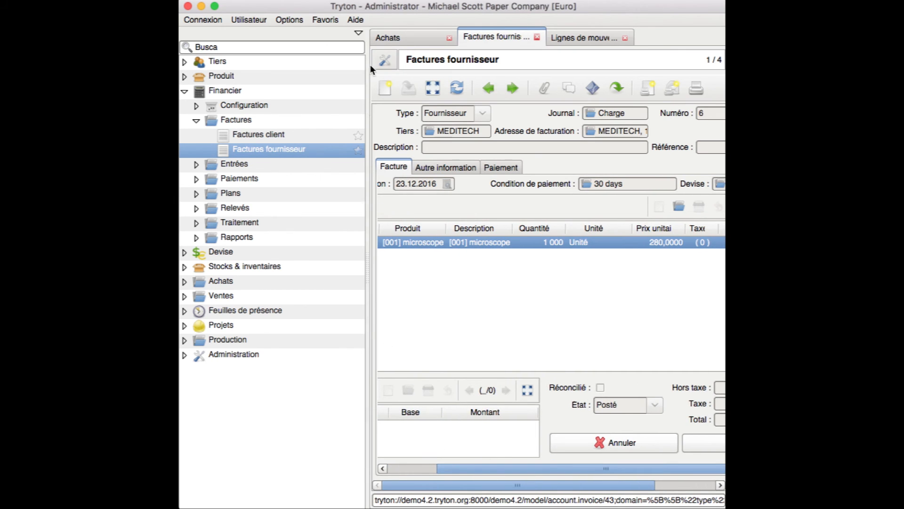
click(359, 32)
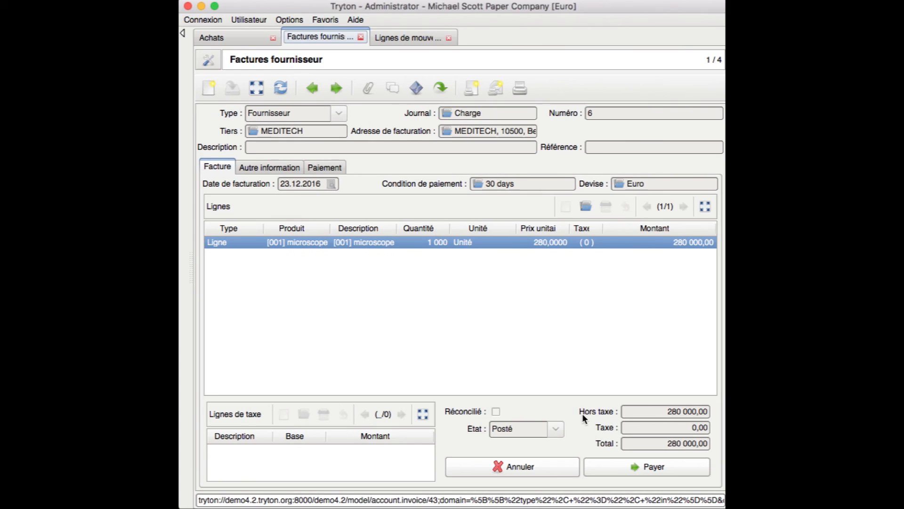
click(255, 88)
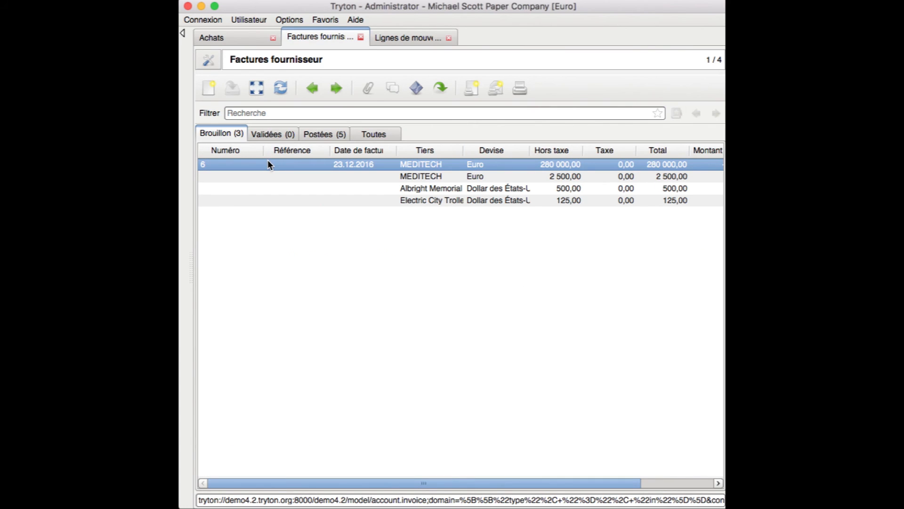
double_click(290, 163)
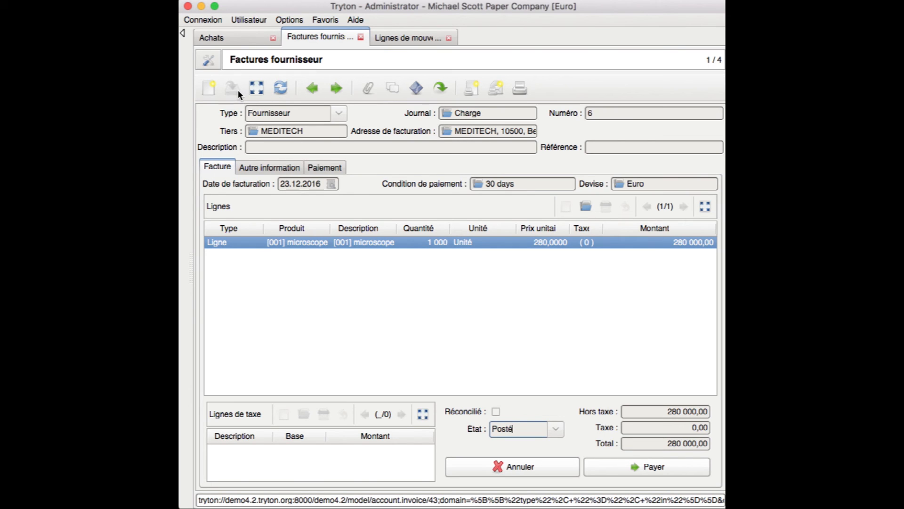
Restore the menu tree, collapse Factures and expand Entrées
click(182, 32)
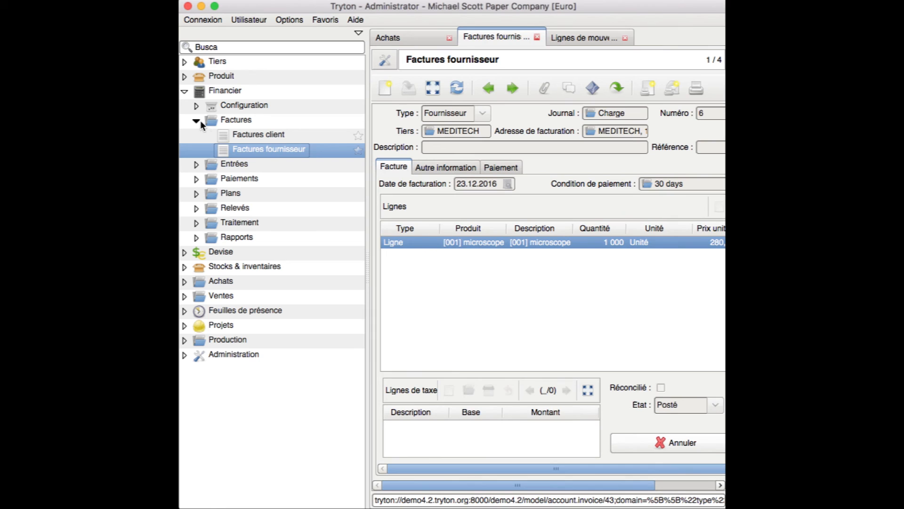
click(197, 120)
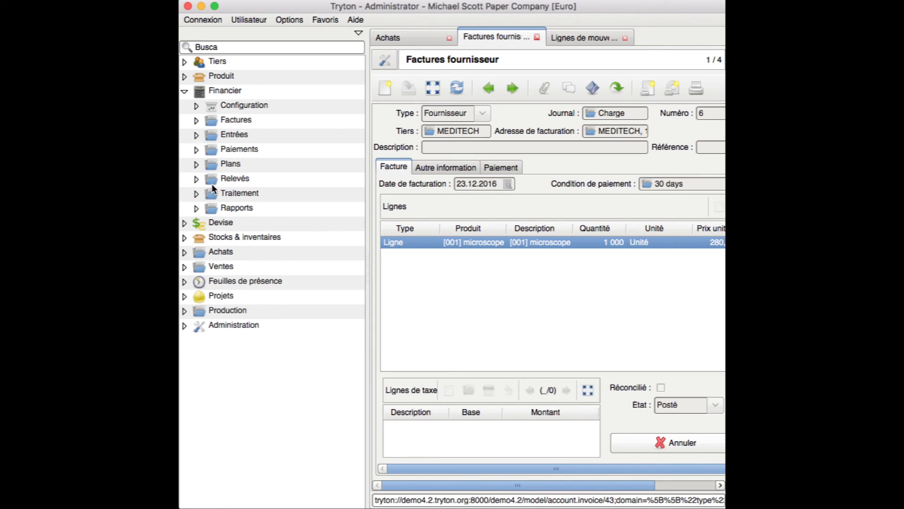
click(197, 134)
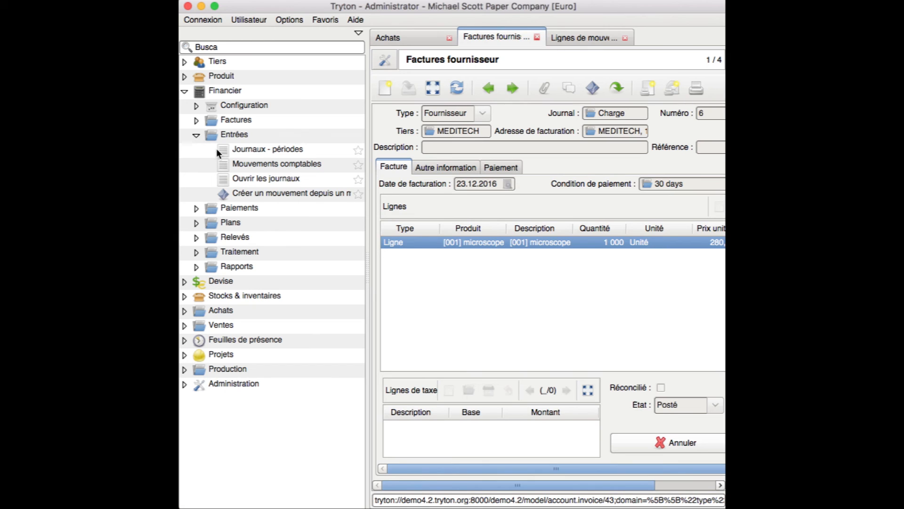
Open the Charge journal's 8 move lines for period 2016-12
double_click(248, 177)
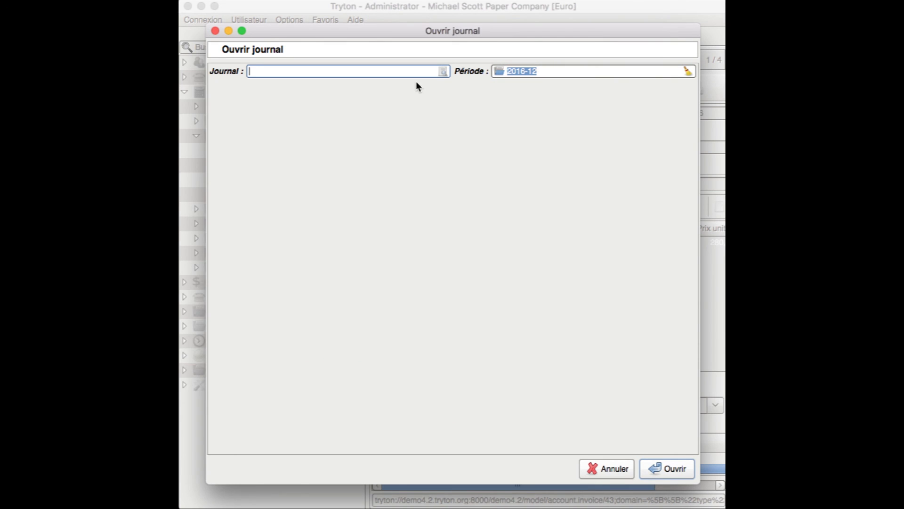
click(444, 71)
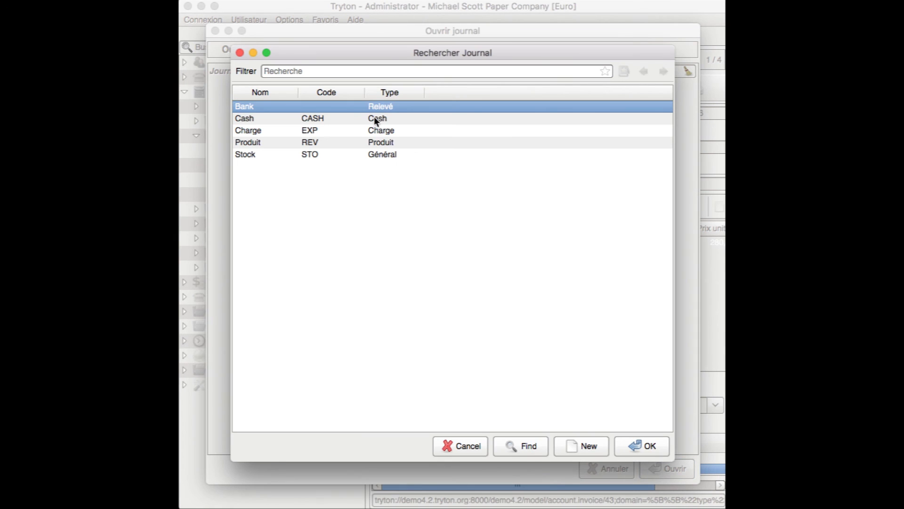
click(251, 132)
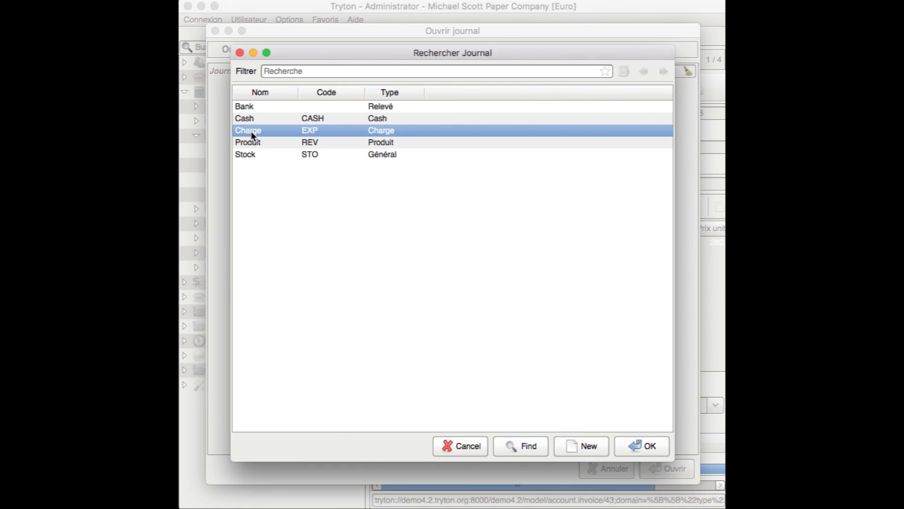
click(628, 449)
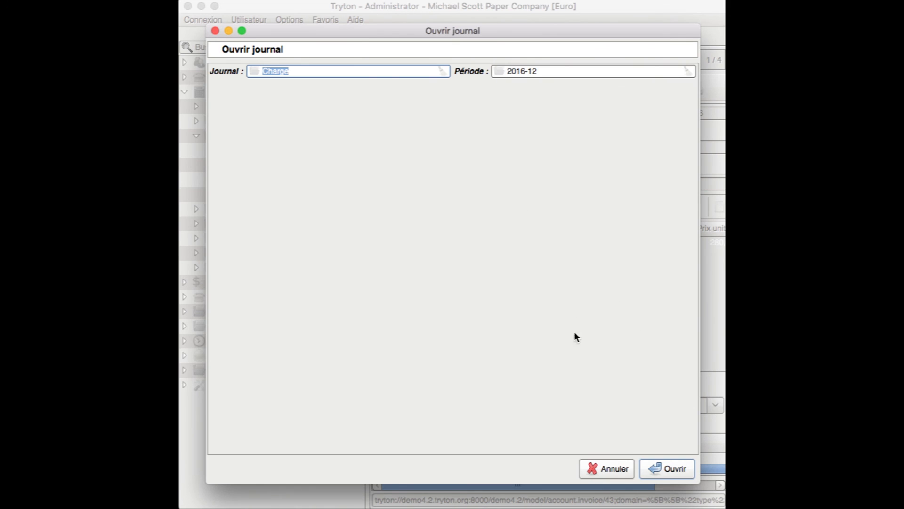
click(664, 467)
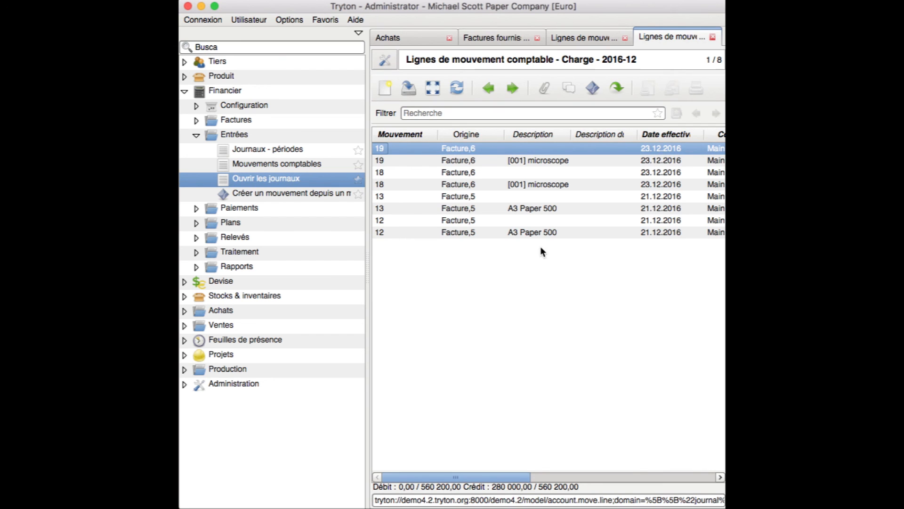
Review invoice 6: Main Expense debit and Main Payable credit, each 280 000,00
drag(480, 475, 583, 477)
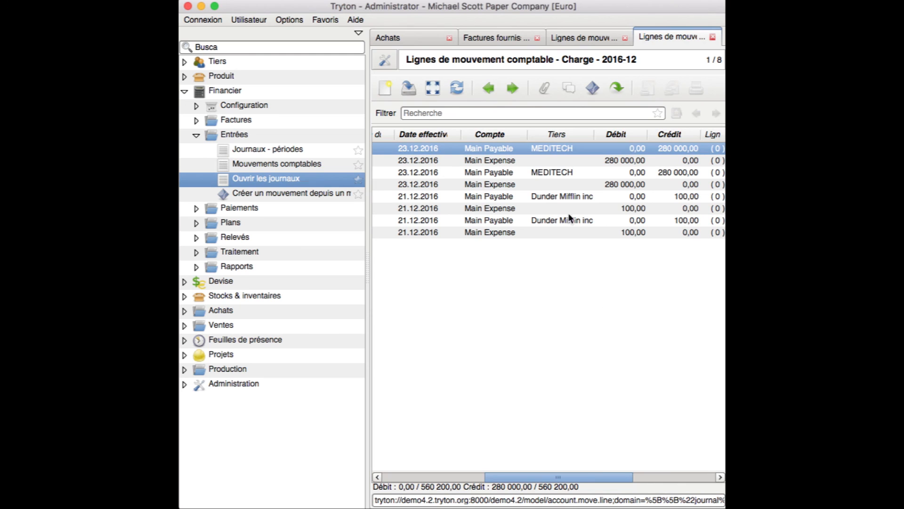
click(520, 163)
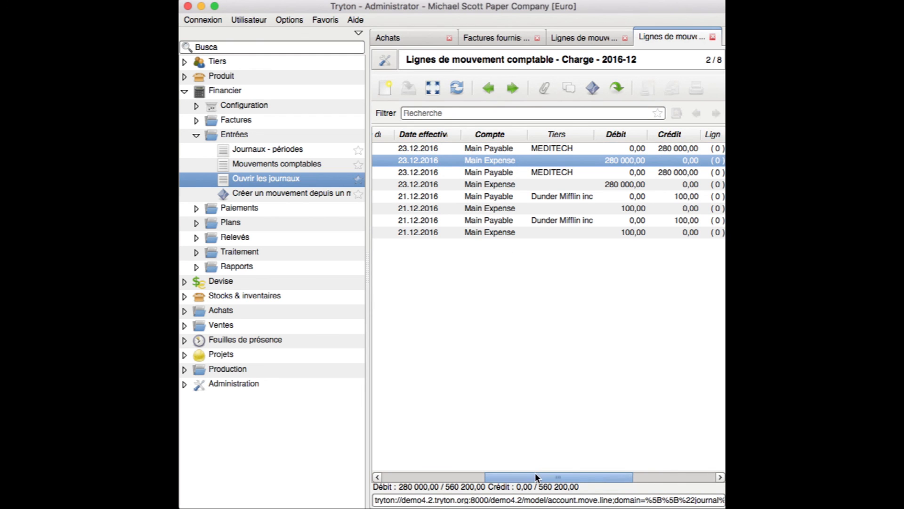
drag(533, 472, 445, 462)
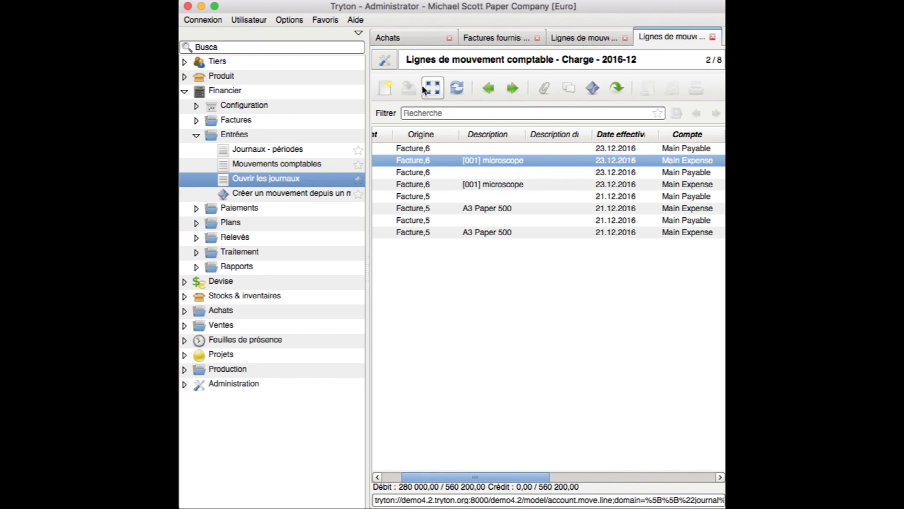
click(358, 33)
drag(406, 469, 341, 450)
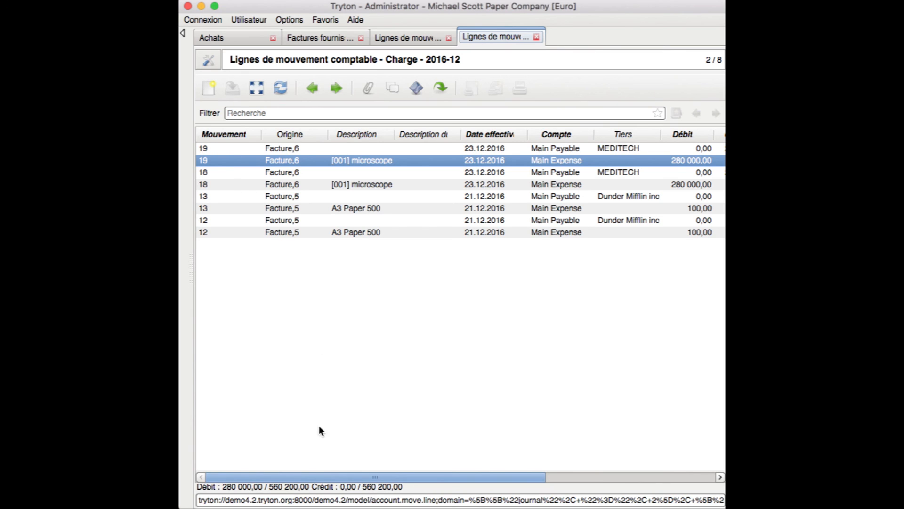
drag(313, 477, 352, 475)
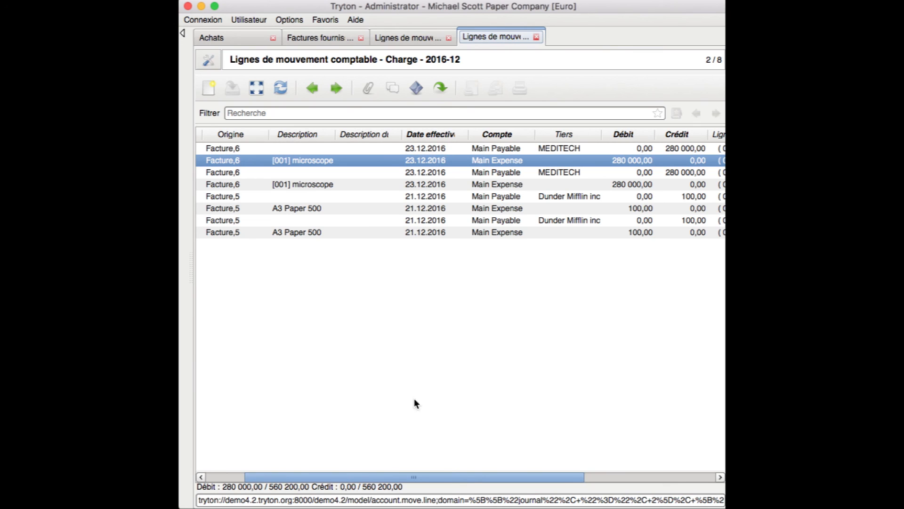
click(495, 149)
drag(439, 476, 517, 483)
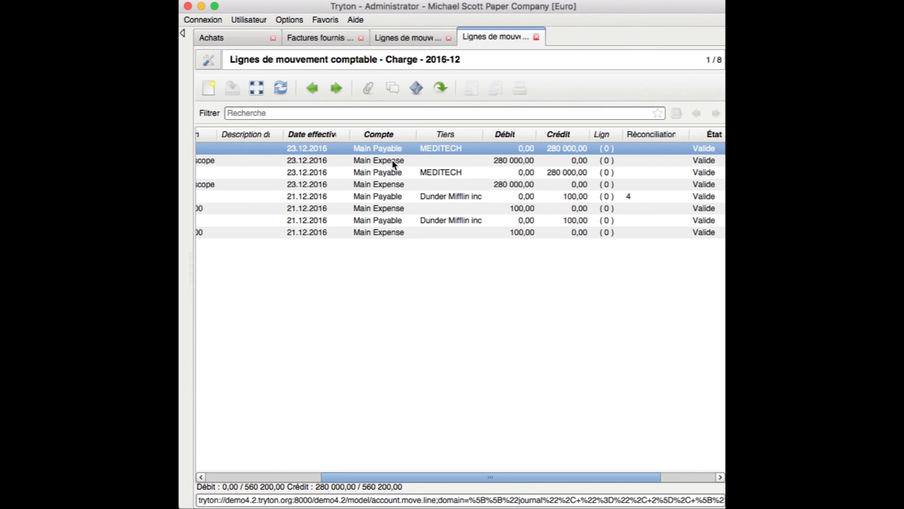
Review the MEDITECH Main Payable line: Charge journal, Main Payable account, 280 000,00 credit
double_click(434, 148)
click(356, 127)
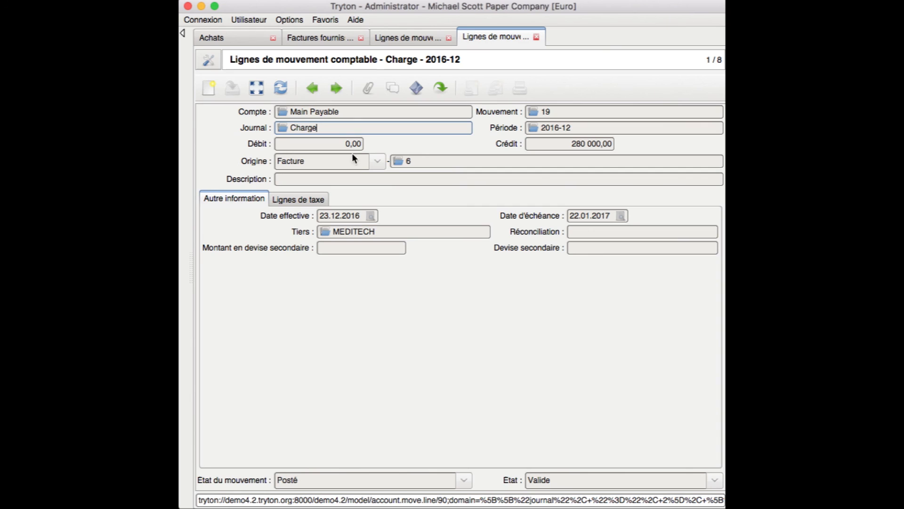
drag(348, 112, 284, 113)
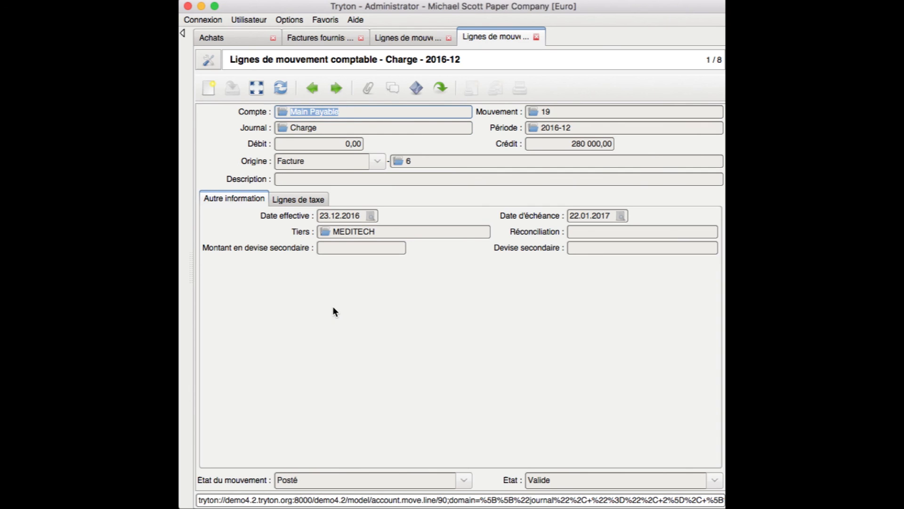
click(345, 113)
drag(568, 144, 615, 144)
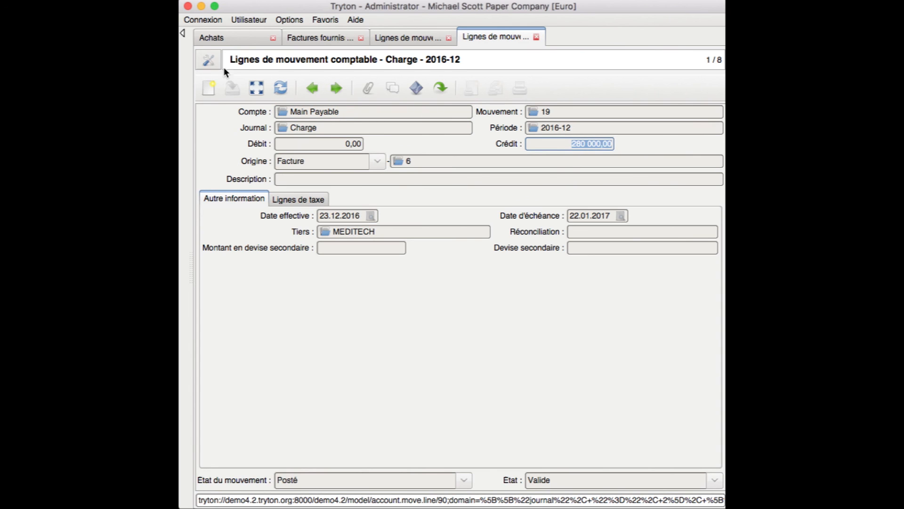
click(183, 35)
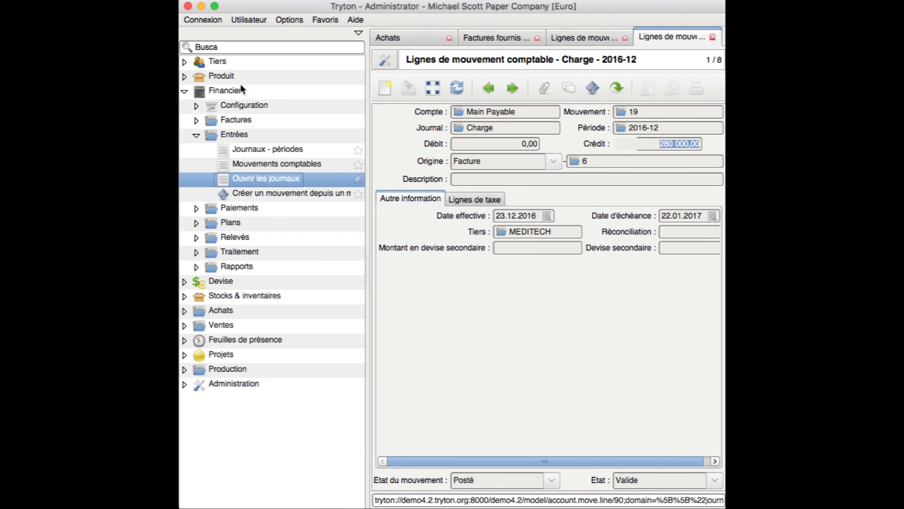
click(434, 89)
Review the Main Expense line's account and its 280 000,00 debit, then return to the list
double_click(477, 159)
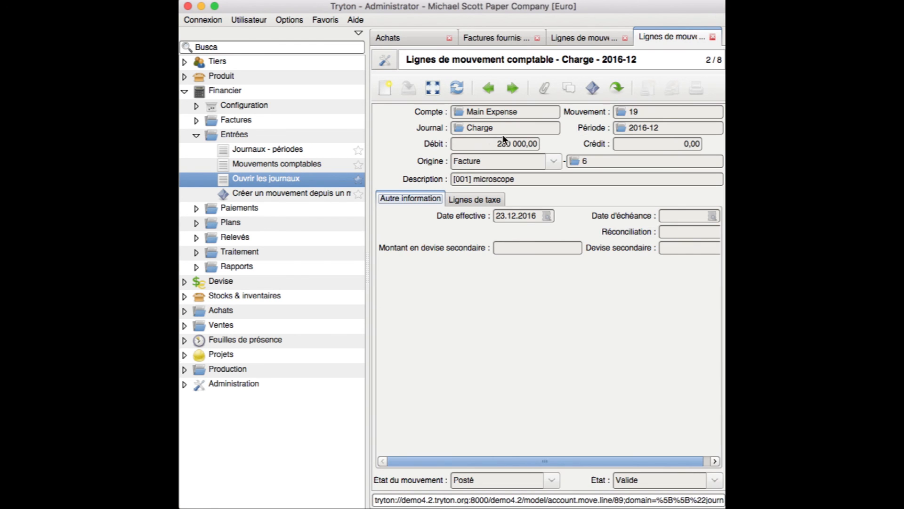
drag(522, 461, 551, 468)
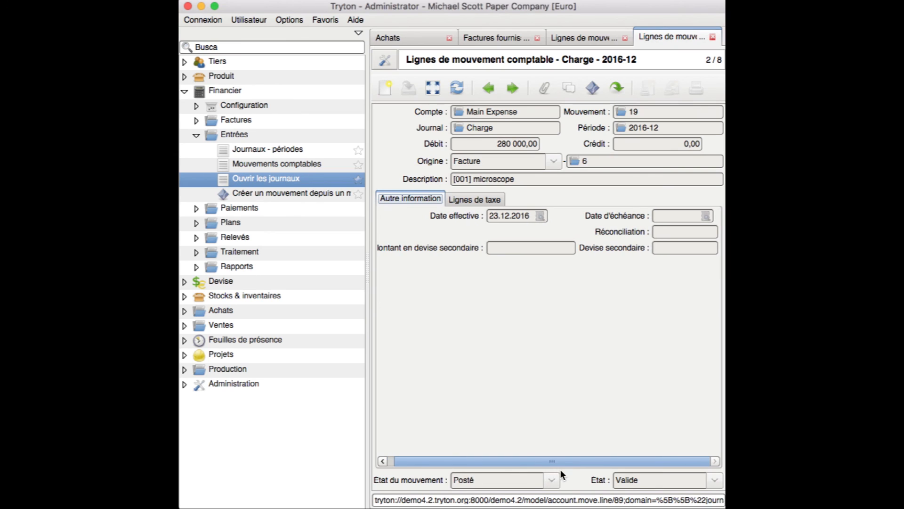
drag(519, 113, 462, 110)
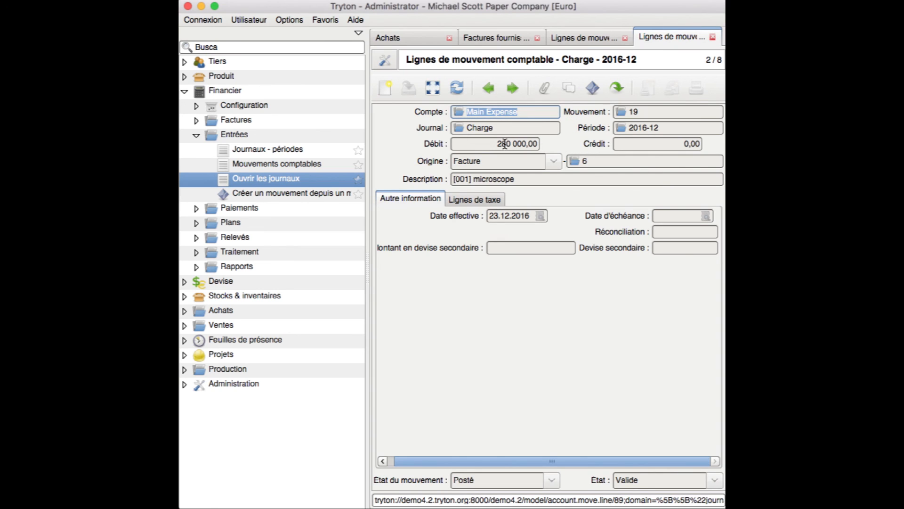
drag(496, 144, 542, 144)
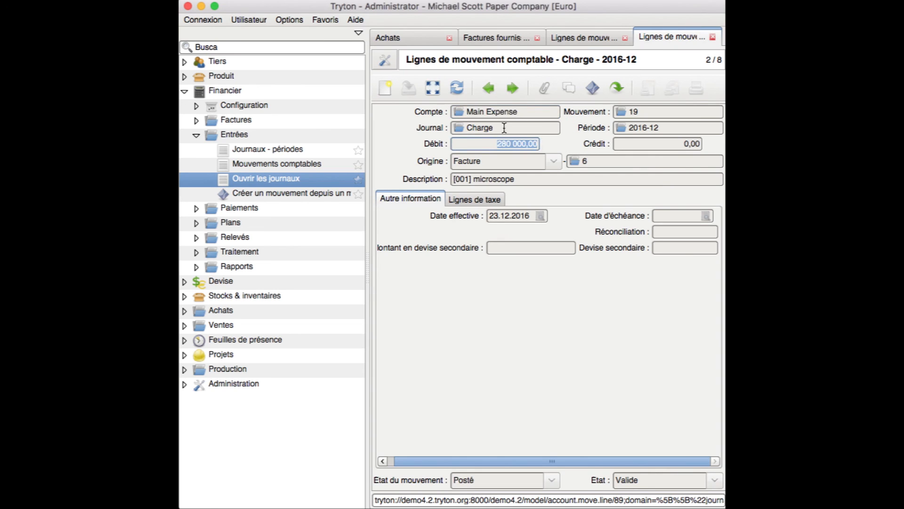
click(432, 88)
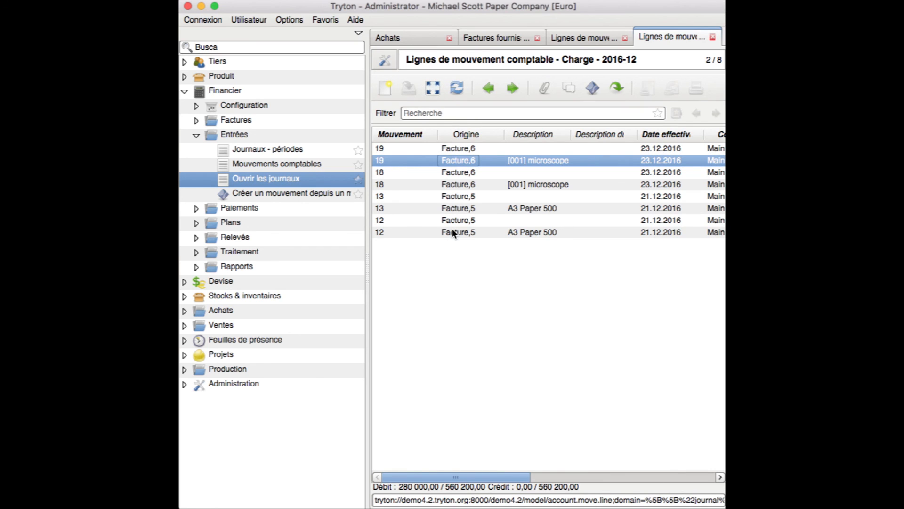